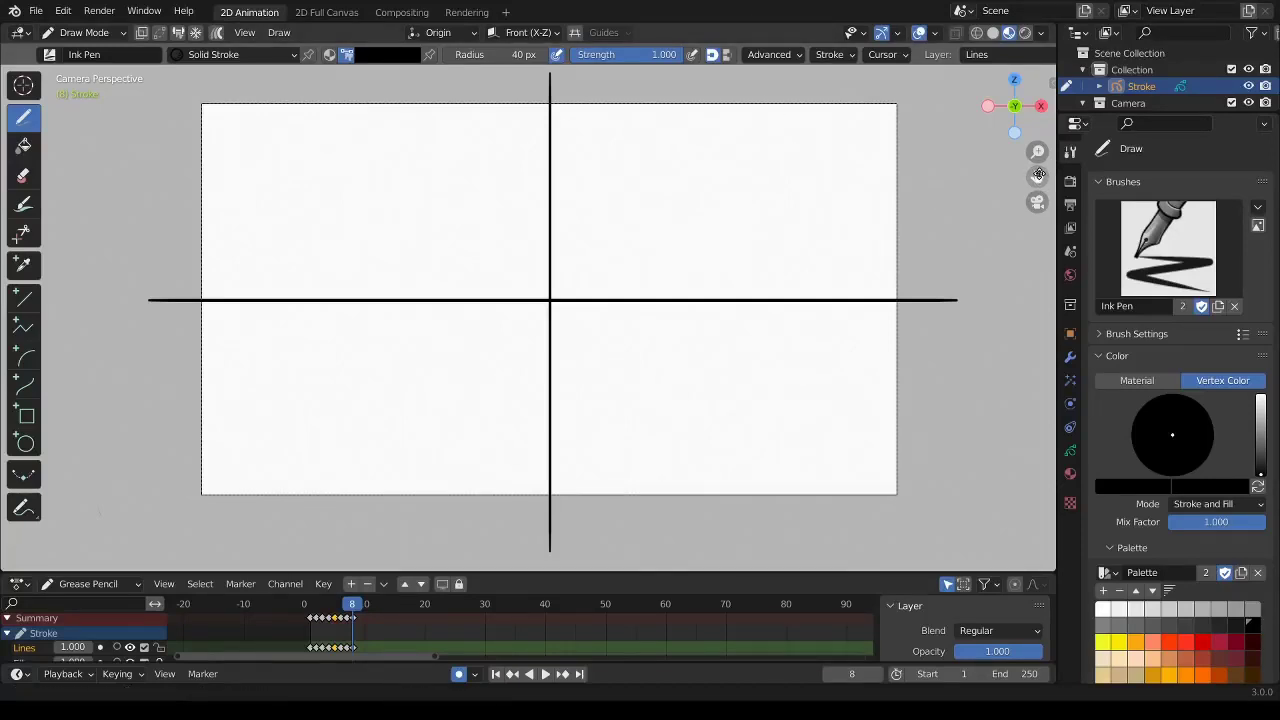
Draw the reclining figure's head, shoulder line and curved arm, erasing and redrawing the arm
left_click_drag(1038, 174, 1042, 170)
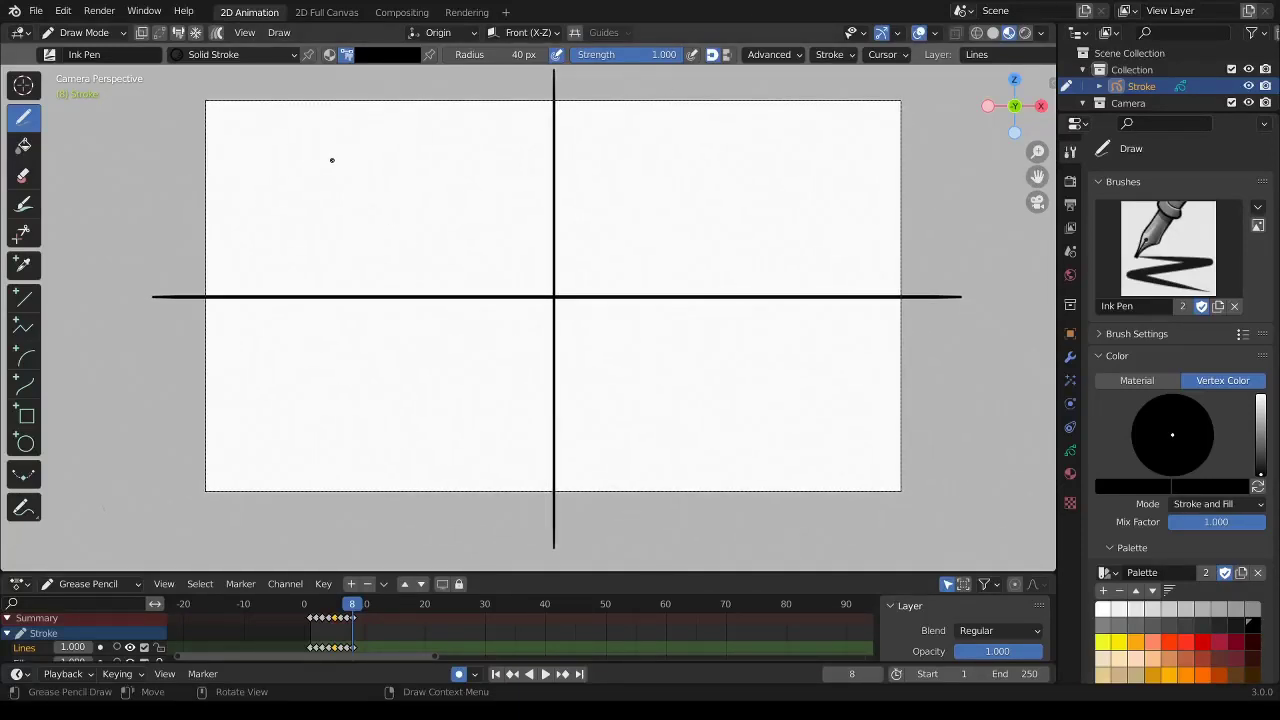
mouse_move(306, 146)
left_mouse_down()
mouse_move(328, 207)
mouse_move(390, 200)
mouse_move(292, 241)
mouse_move(317, 289)
mouse_move(298, 299)
mouse_move(352, 270)
left_mouse_up()
mouse_move(388, 192)
left_mouse_down()
mouse_move(428, 177)
mouse_move(546, 252)
left_mouse_up()
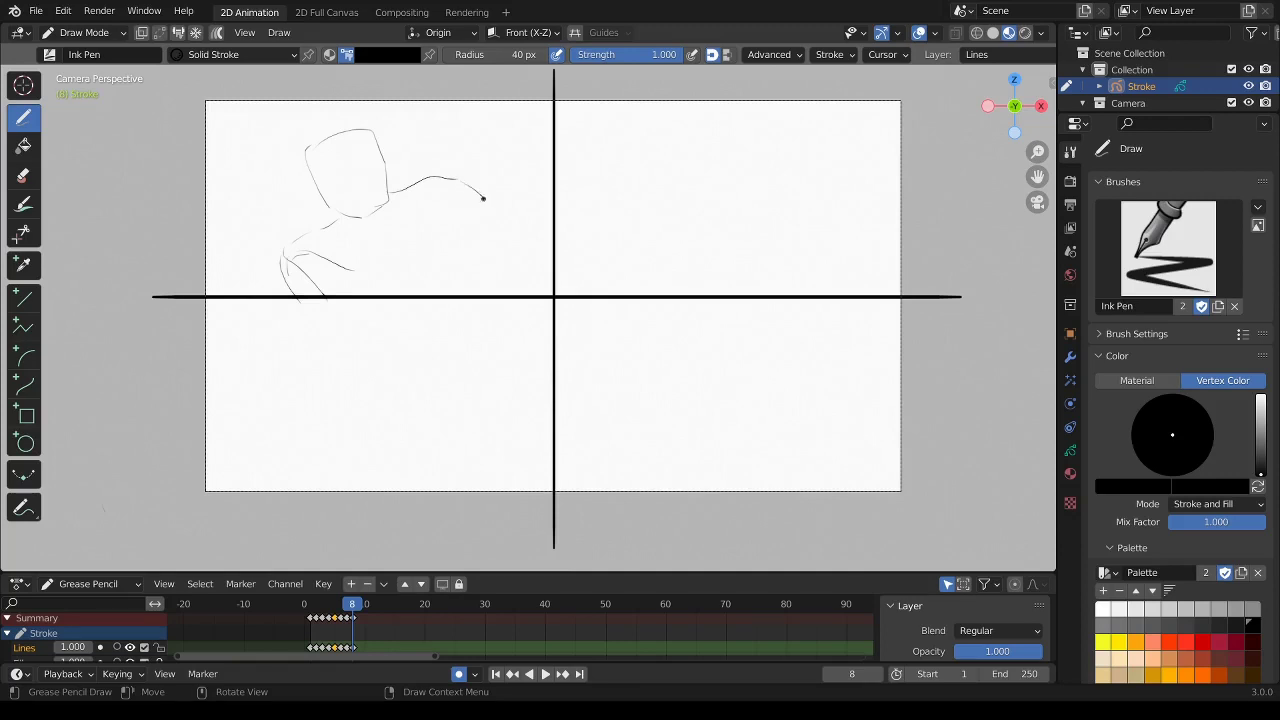
left_click_drag(432, 180, 538, 286)
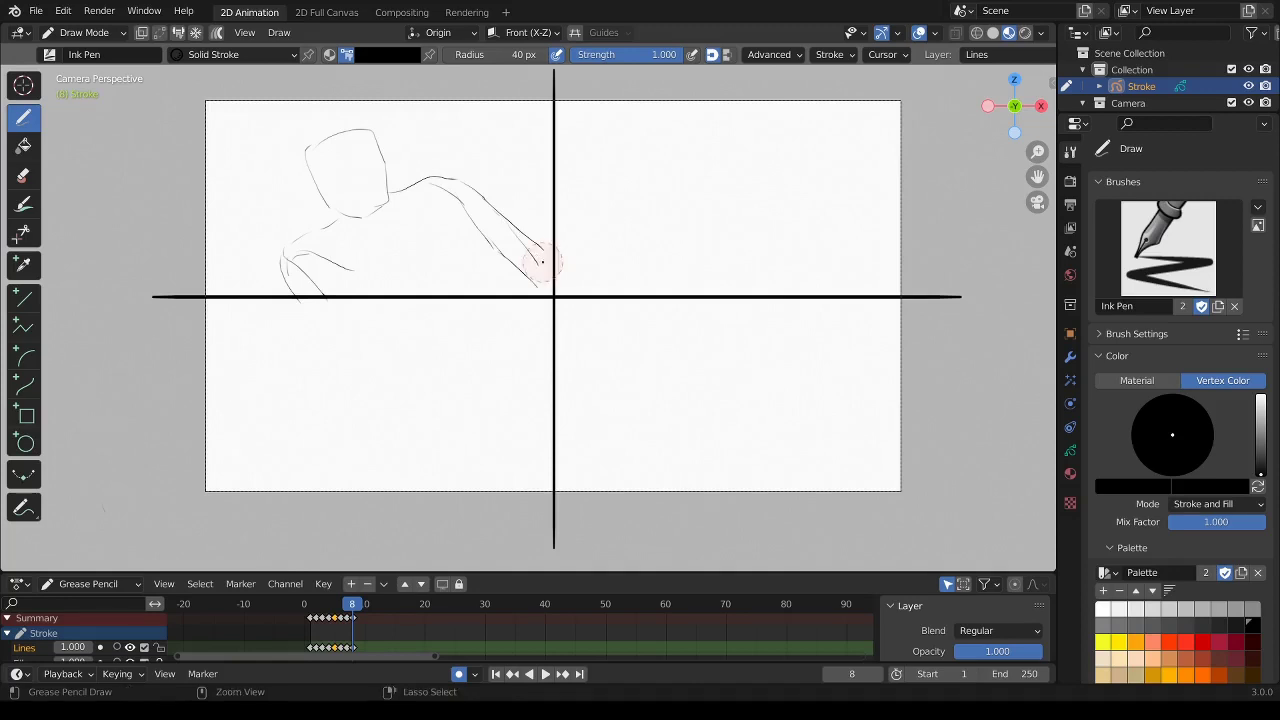
mouse_move(538, 263)
left_mouse_down("ctrl")
mouse_move(466, 184)
mouse_move(545, 287)
left_mouse_up("ctrl")
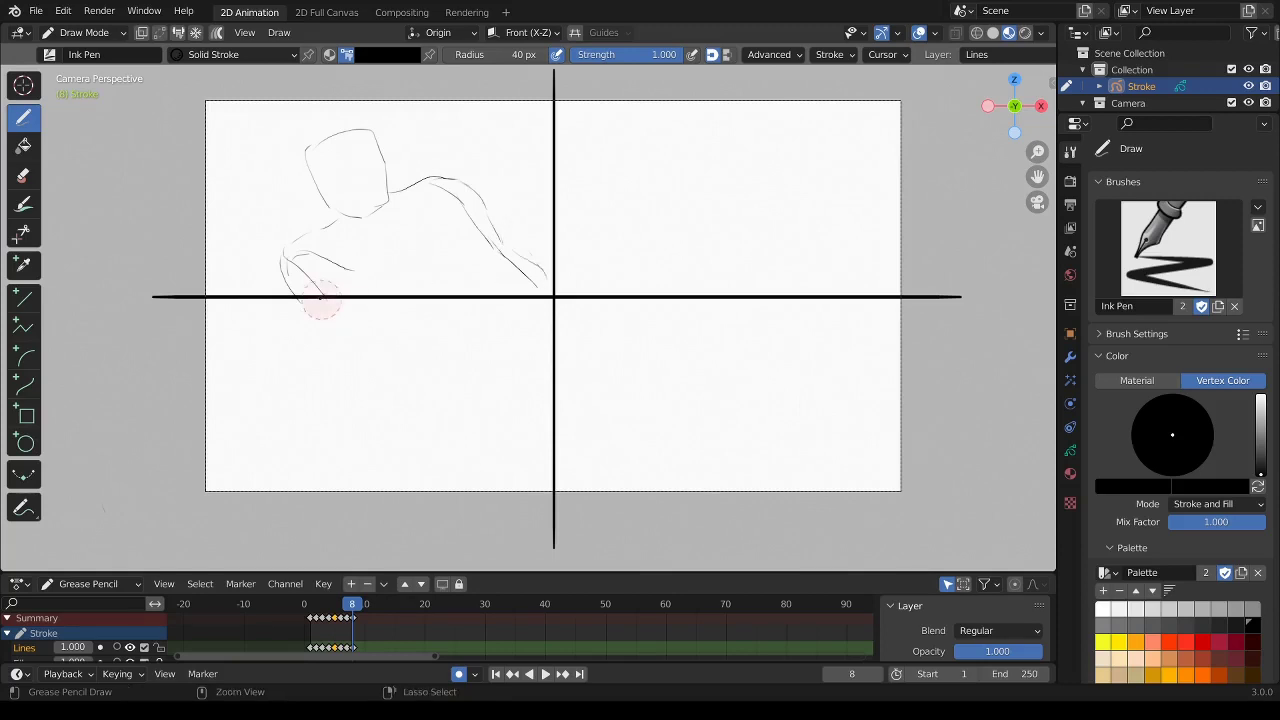
mouse_move(320, 300)
left_mouse_down("ctrl")
mouse_move(284, 262)
mouse_move(350, 269)
left_mouse_up("ctrl")
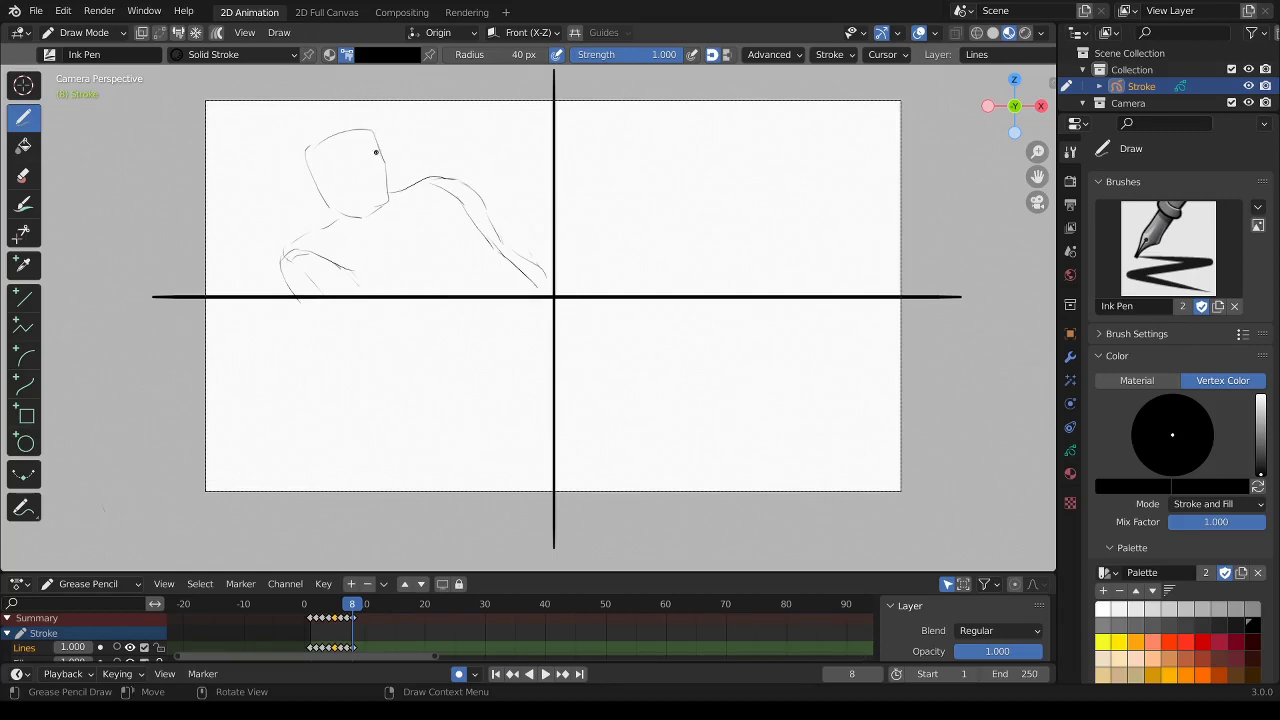
Add the jaw, left shoulder, pillow lines behind the head and an eye line
mouse_move(376, 152)
left_mouse_down()
mouse_move(384, 182)
mouse_move(308, 132)
mouse_move(369, 126)
left_mouse_up()
mouse_move(359, 215)
left_mouse_down()
mouse_move(336, 214)
mouse_move(375, 227)
mouse_move(398, 212)
left_mouse_up()
left_click_drag(364, 270, 383, 277)
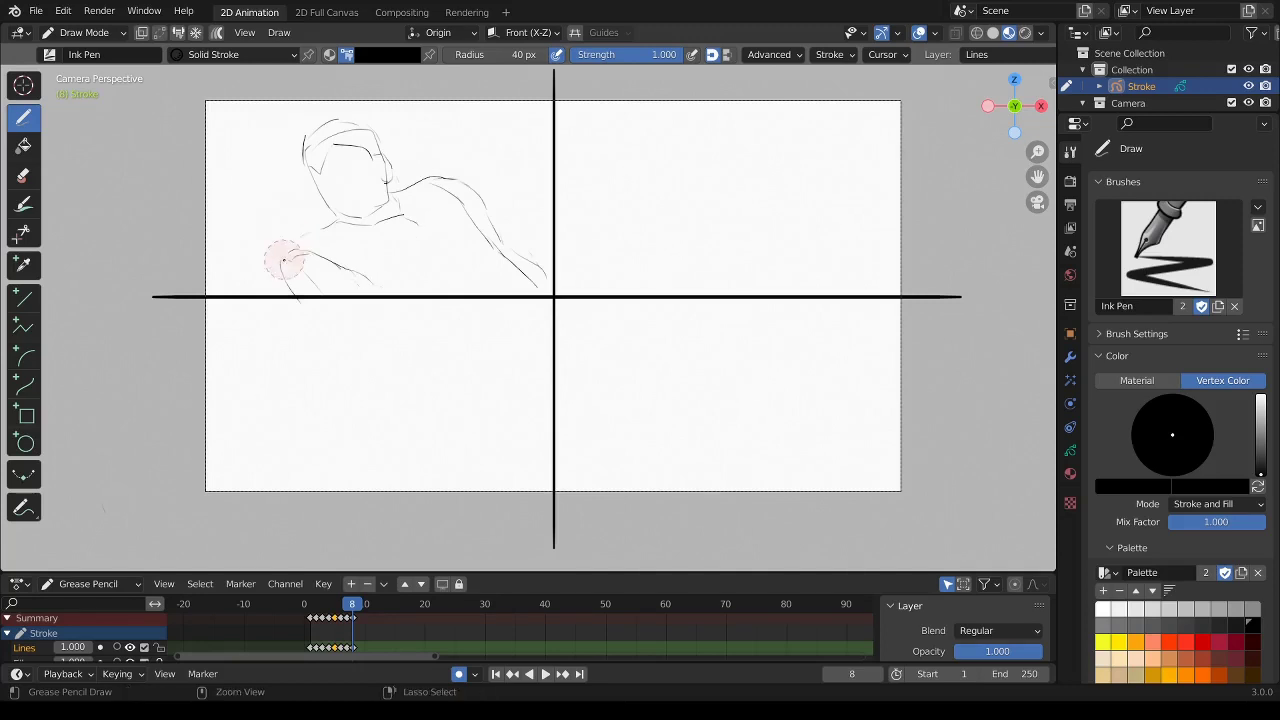
mouse_move(328, 222)
left_mouse_down()
mouse_move(288, 252)
mouse_move(292, 290)
left_mouse_up()
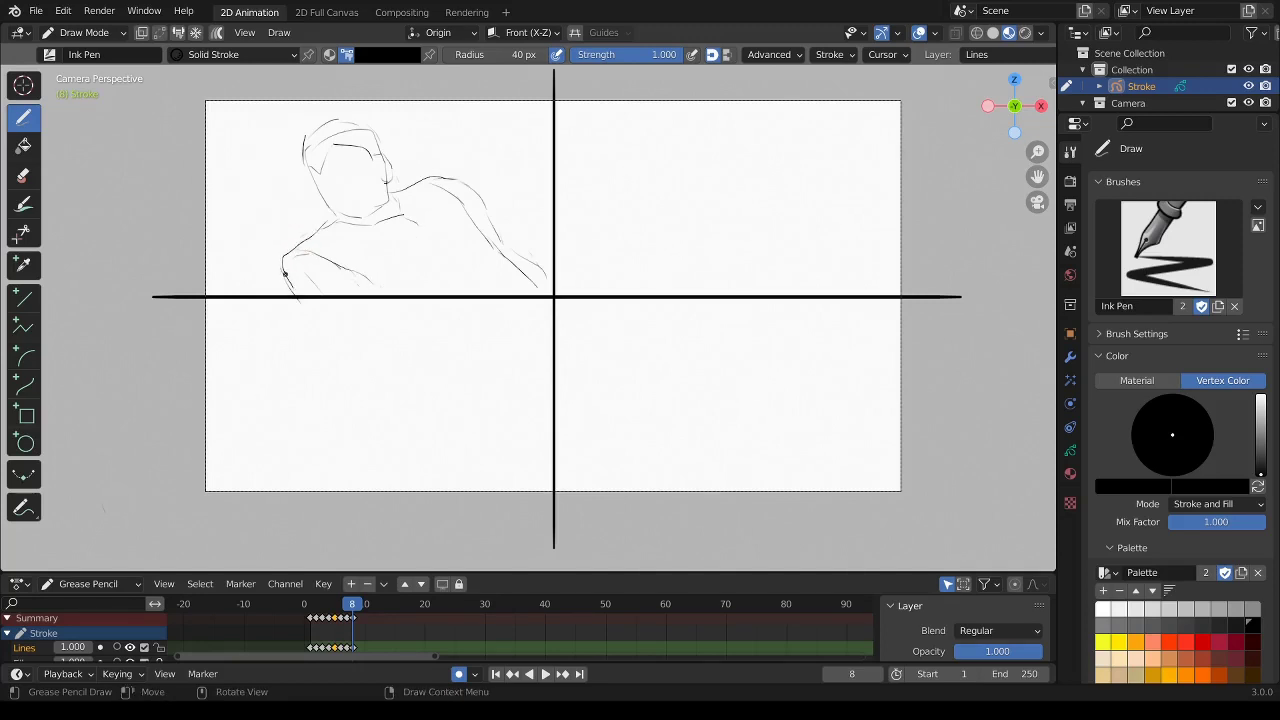
mouse_move(205, 158)
left_mouse_down()
mouse_move(362, 88)
mouse_move(432, 140)
left_mouse_up()
left_click_drag(252, 295, 205, 232)
left_click_drag(185, 186, 198, 190)
left_click_drag(335, 147, 372, 150)
Draw the phone shape and the hand outline around it in the bottom-left panel
mouse_move(293, 349)
left_mouse_down()
mouse_move(300, 378)
mouse_move(318, 345)
mouse_move(312, 389)
left_mouse_up()
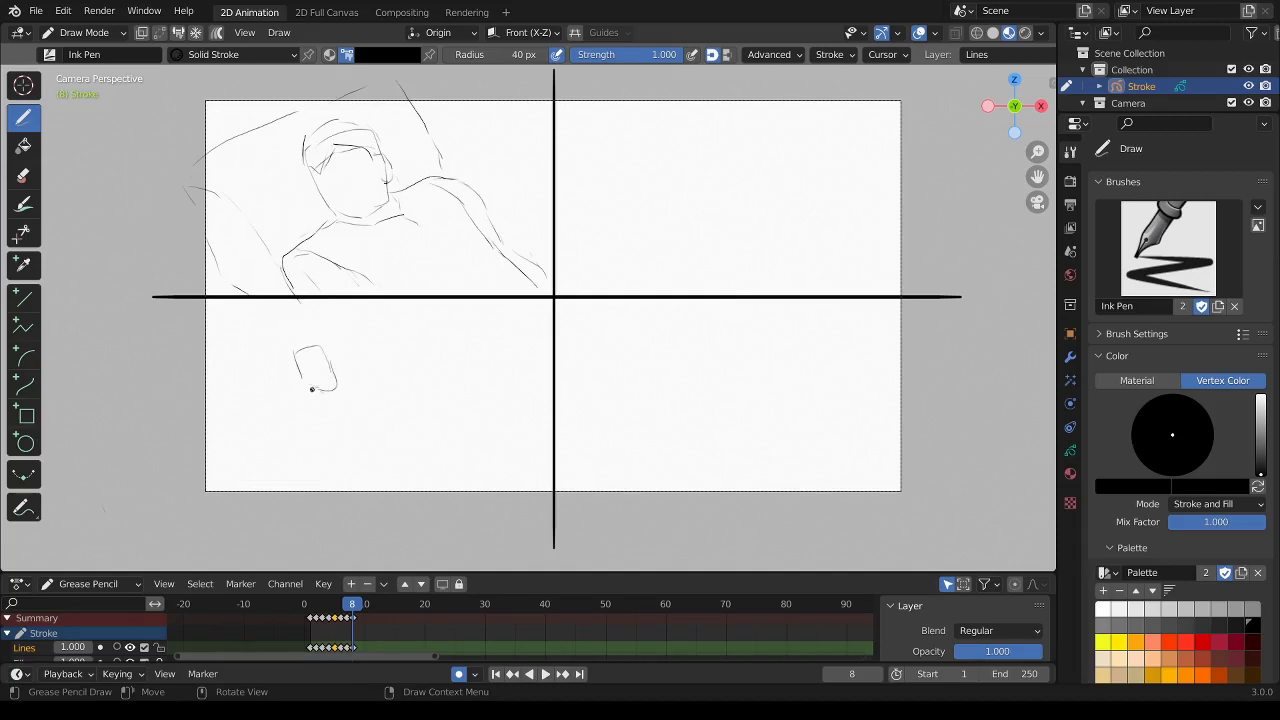
left_click_drag(336, 391, 360, 450)
mouse_move(286, 368)
left_mouse_down()
mouse_move(297, 432)
mouse_move(350, 463)
mouse_move(378, 449)
left_mouse_up()
left_click_drag(358, 435, 396, 414)
left_click_drag(366, 456, 408, 430)
Add knuckle and finger strokes inside the hand and zoom in on the sketch
left_click_drag(347, 399, 369, 398)
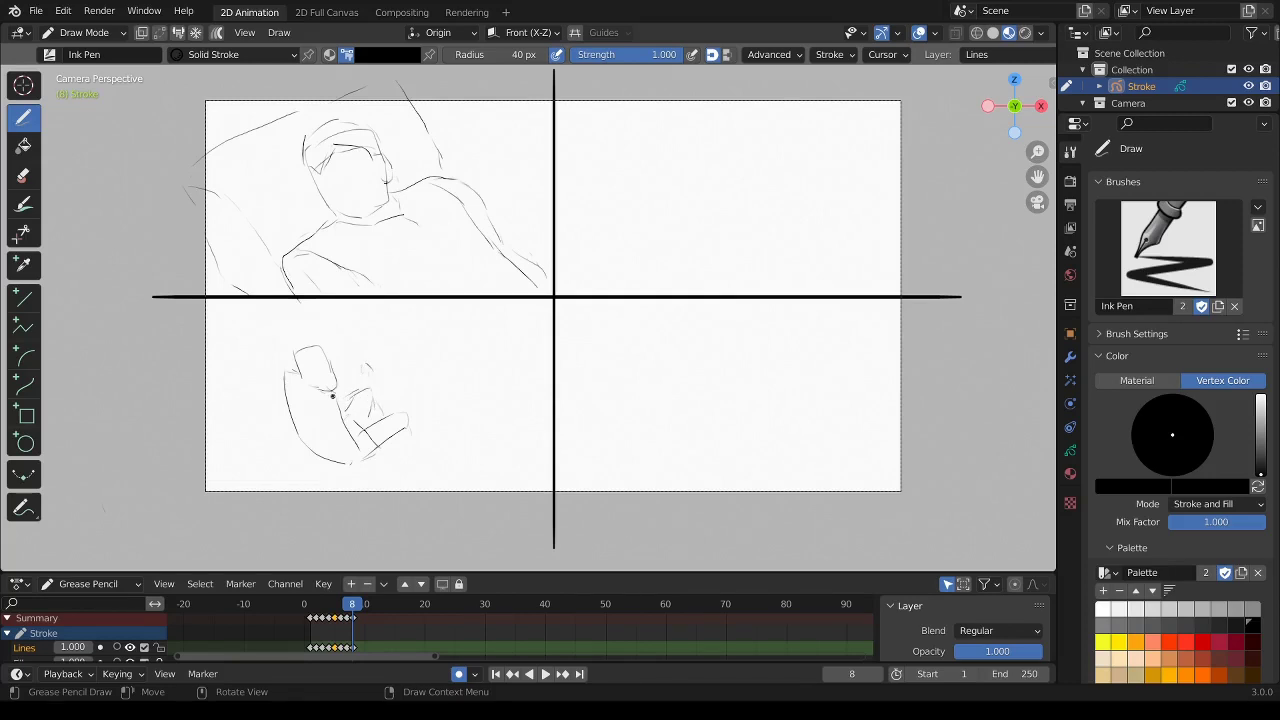
mouse_move(333, 398)
left_mouse_down()
mouse_move(365, 395)
mouse_move(350, 411)
mouse_move(370, 414)
left_mouse_up()
left_click_drag(362, 370, 378, 406)
left_click_drag(1037, 152, 1037, 168)
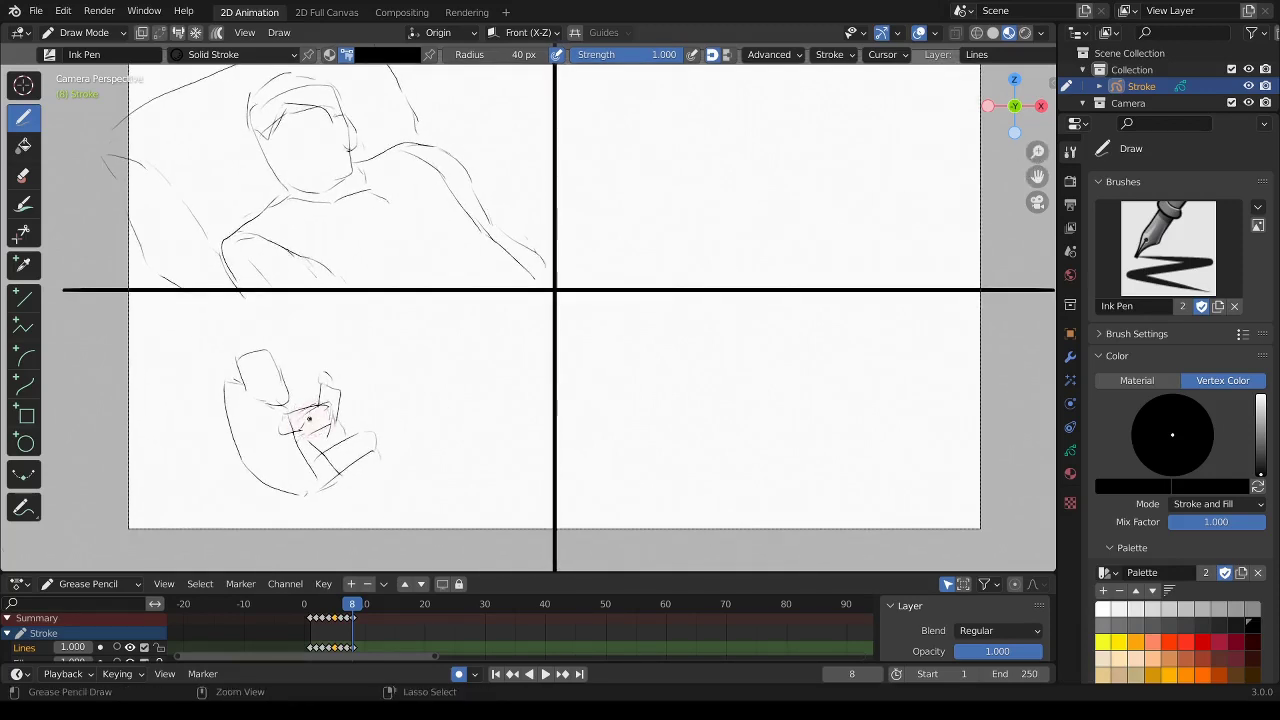
Erase stray marks and outline the hand along the phone's left side
mouse_move(288, 424)
left_mouse_down()
mouse_move(322, 428)
mouse_move(330, 378)
mouse_move(338, 390)
mouse_move(325, 392)
left_mouse_up()
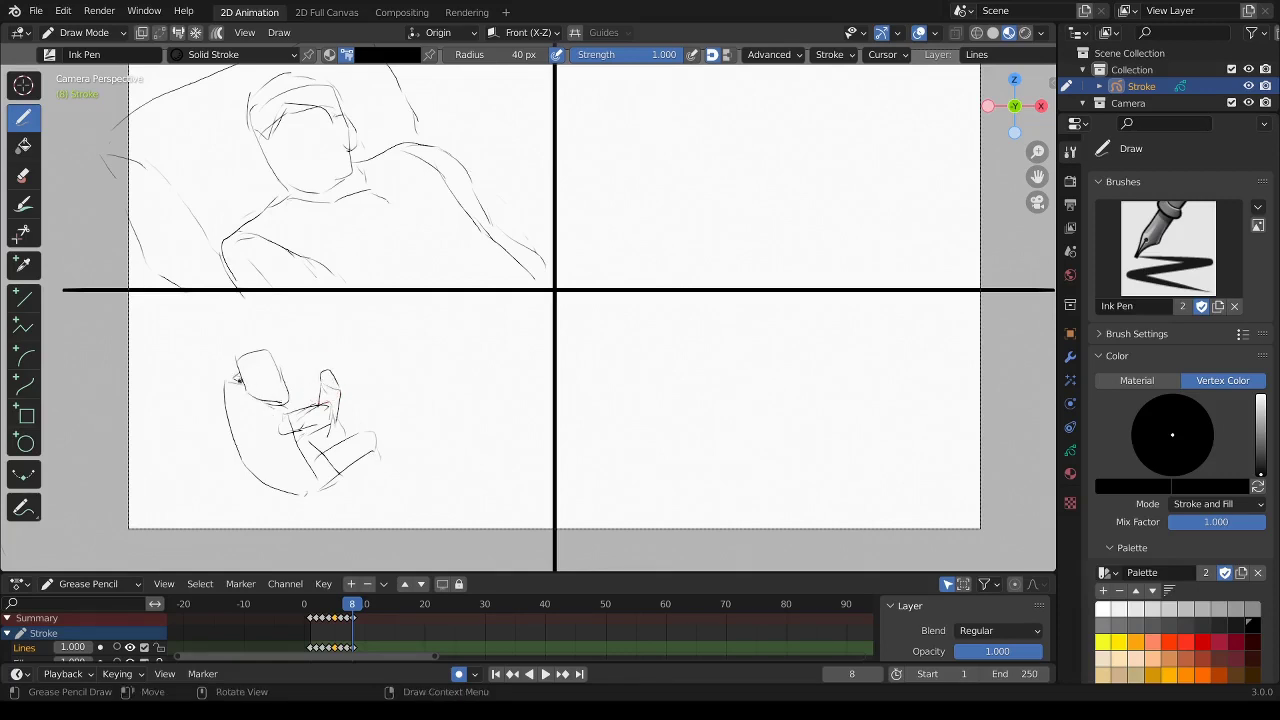
left_click_drag(230, 376, 258, 400)
mouse_move(170, 337)
left_mouse_down()
mouse_move(205, 331)
mouse_move(244, 386)
mouse_move(193, 390)
mouse_move(208, 396)
left_mouse_up()
left_click_drag(200, 365, 236, 361)
mouse_move(154, 345)
left_mouse_down()
mouse_move(182, 387)
mouse_move(195, 372)
mouse_move(207, 396)
mouse_move(244, 399)
mouse_move(262, 440)
left_mouse_up()
Draw sleeve lines down the hand's left side and strokes at its lower tip
left_click_drag(153, 368, 192, 496)
left_click_drag(200, 400, 244, 488)
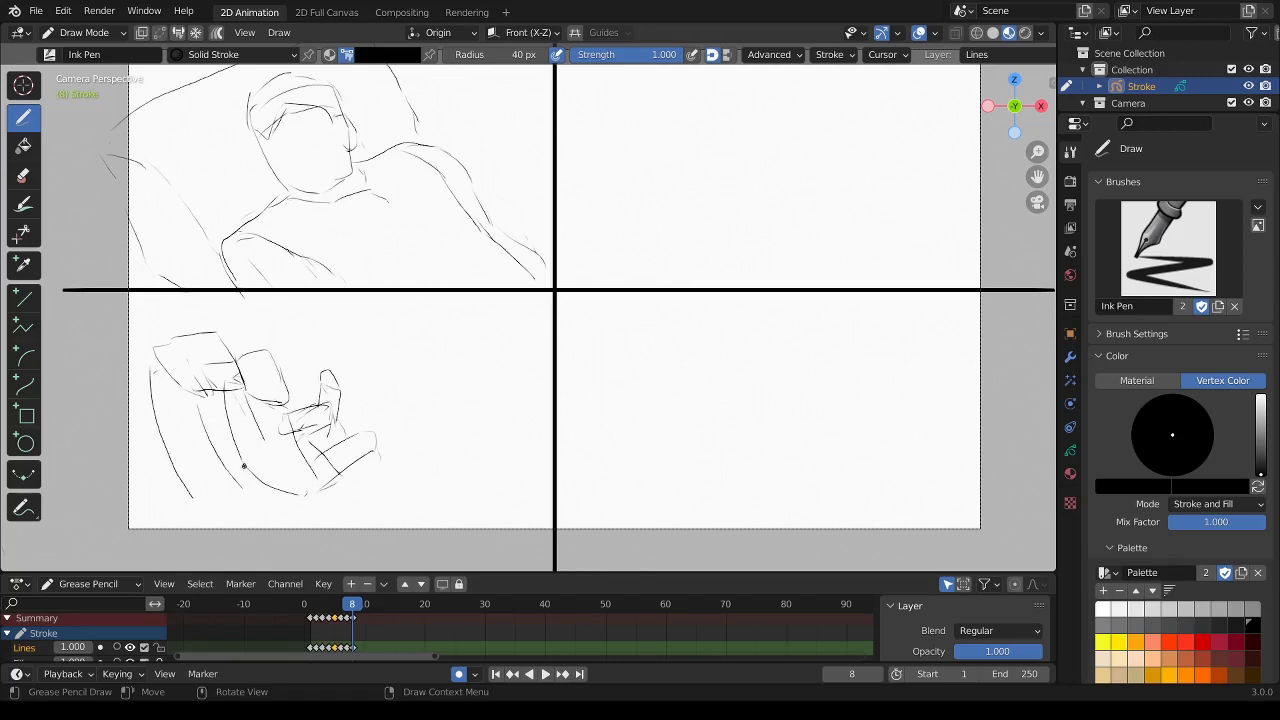
mouse_move(258, 423)
left_mouse_down()
mouse_move(296, 490)
mouse_move(276, 516)
mouse_move(348, 486)
left_mouse_up()
left_click_drag(348, 488, 350, 508)
mouse_move(264, 378)
left_mouse_down()
mouse_move(262, 400)
mouse_move(274, 370)
left_mouse_up()
left_click_drag(1038, 151, 929, 157)
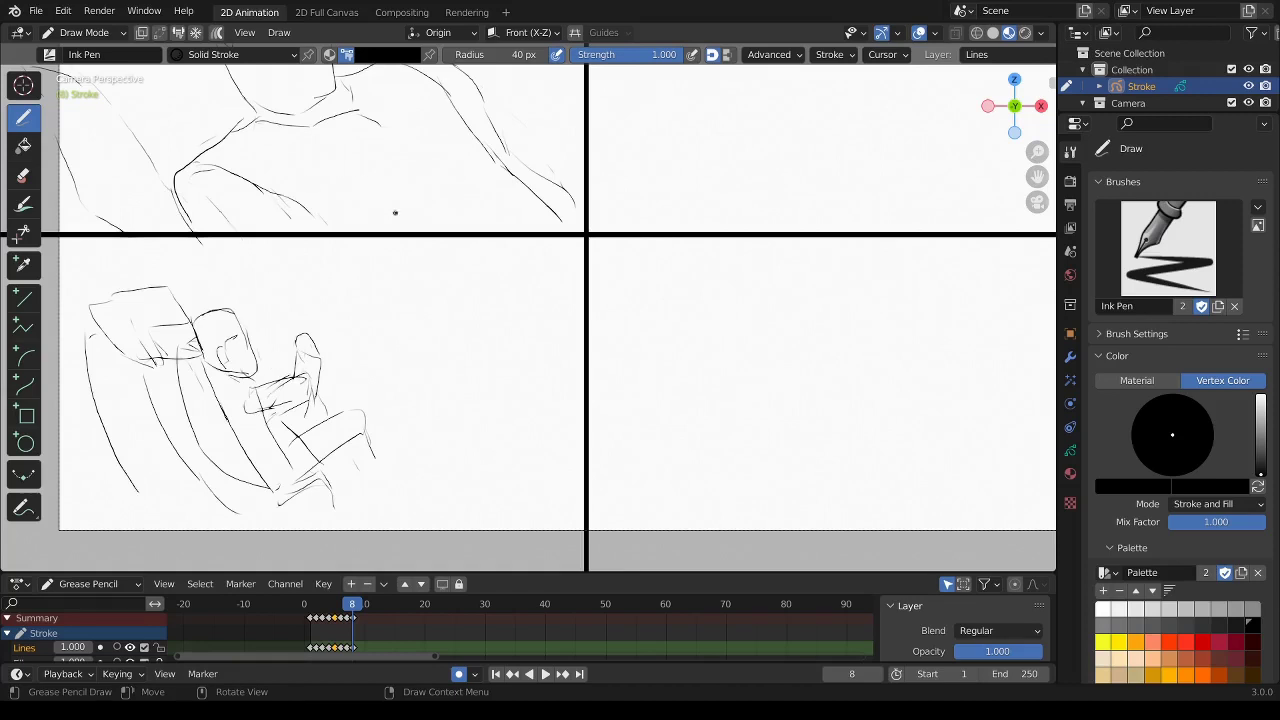
Add a long curve right of the hand and vertical background lines
left_click_drag(363, 416, 371, 469)
left_click_drag(404, 420, 513, 467)
left_click_drag(391, 378, 377, 249)
left_click_drag(267, 271, 266, 301)
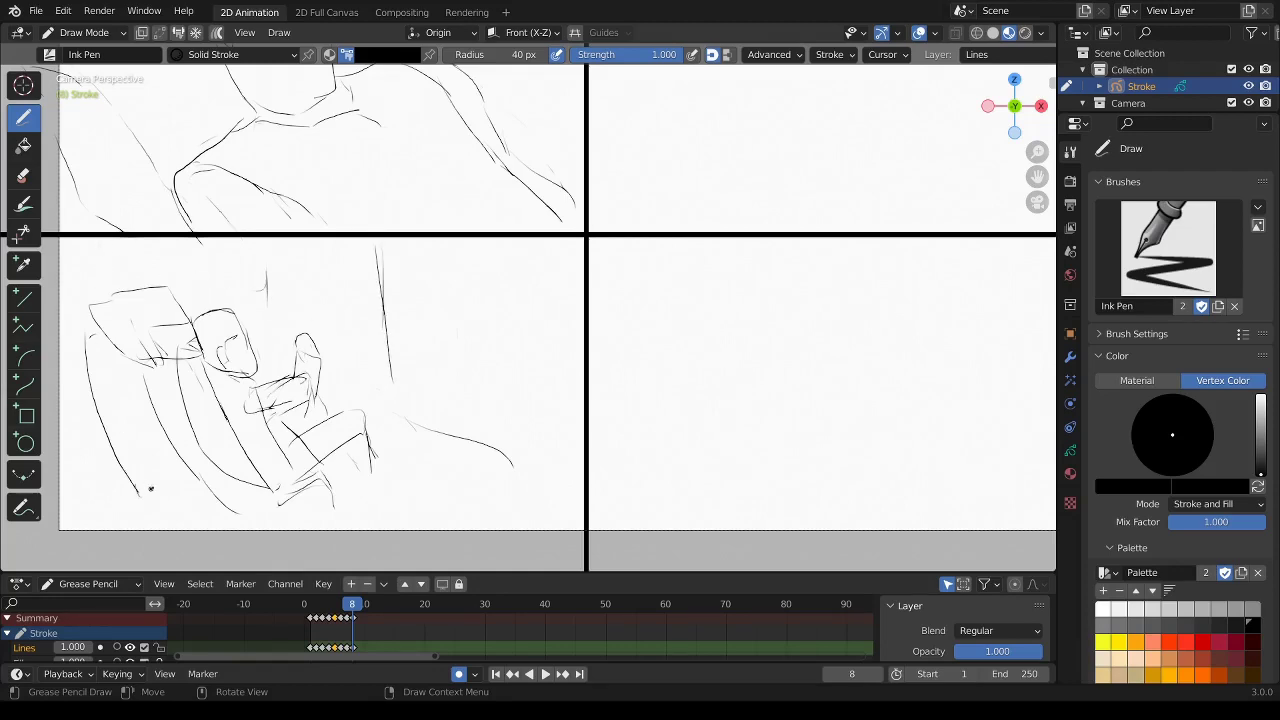
Bring the top-right panel into view and sketch the seated figure's head and torso
scroll(921, 254, "up", 3)
scroll(880, 300, "up", 2)
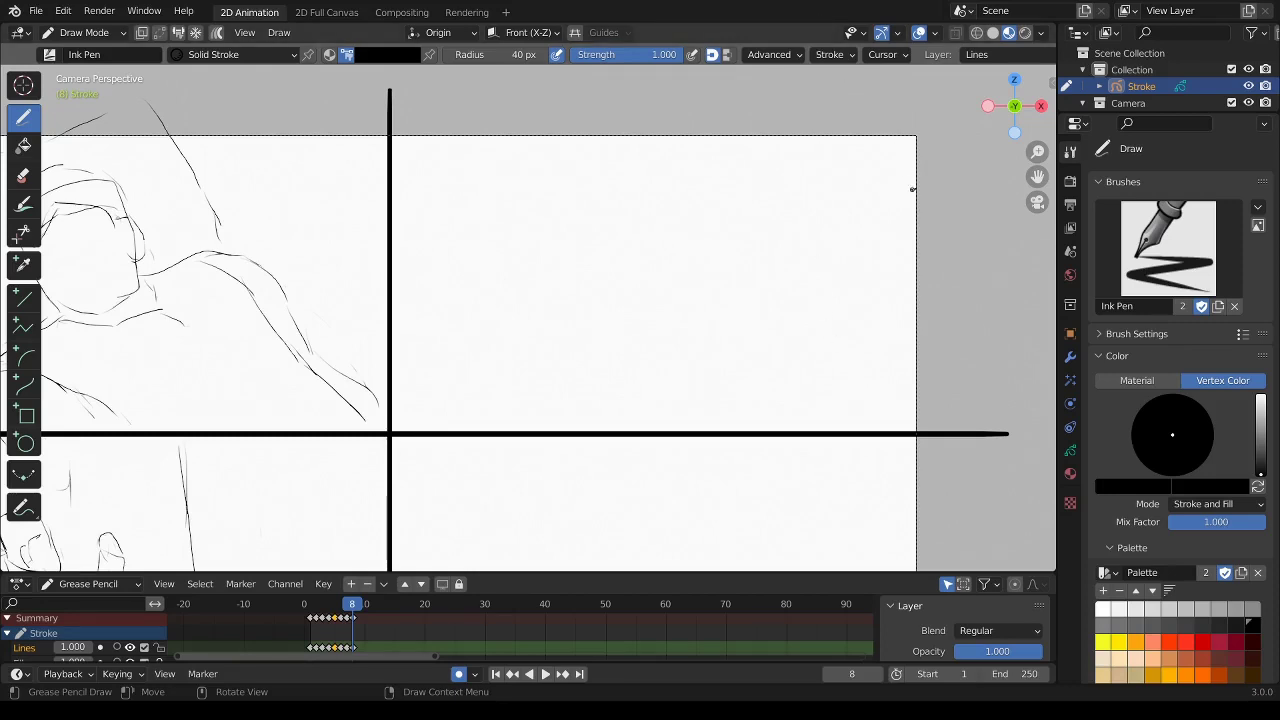
mouse_move(1037, 176)
left_mouse_down()
mouse_move(1058, 158)
mouse_move(1042, 153)
mouse_move(1022, 173)
left_mouse_up()
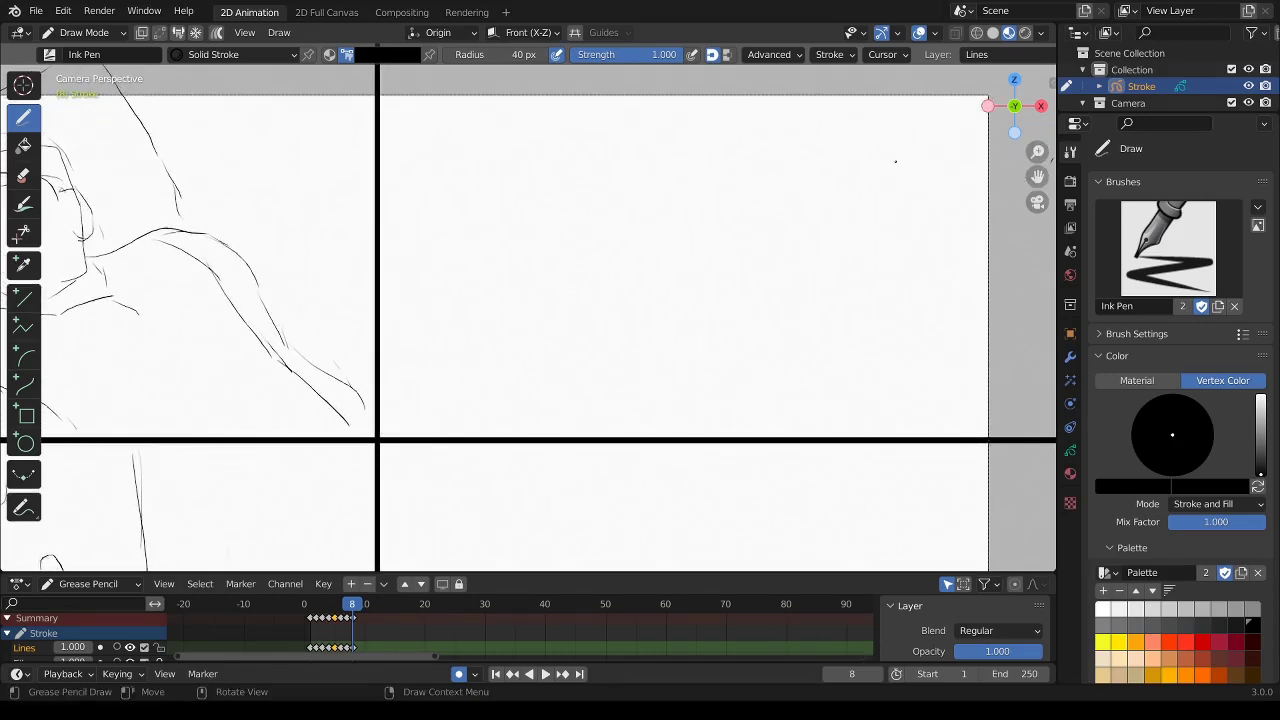
mouse_move(879, 156)
left_mouse_down()
mouse_move(893, 151)
mouse_move(857, 238)
mouse_move(938, 212)
mouse_move(912, 345)
left_mouse_up()
left_click_drag(857, 222, 852, 377)
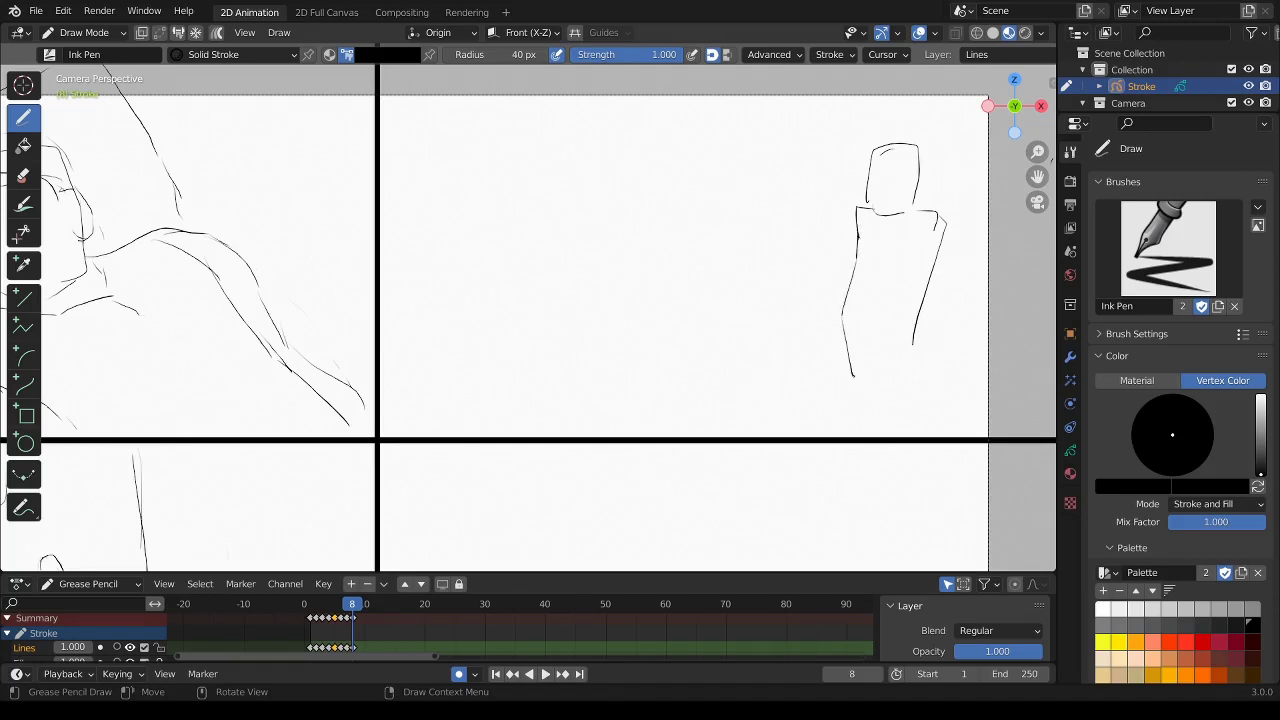
left_click_drag(921, 330, 856, 380)
Draw the figure's arm, leg lines and the curving seat front
left_click_drag(848, 335, 806, 358)
left_click_drag(912, 340, 858, 396)
mouse_move(806, 340)
left_mouse_down()
mouse_move(744, 351)
mouse_move(720, 407)
left_mouse_up()
mouse_move(729, 364)
left_mouse_down()
mouse_move(722, 433)
mouse_move(893, 393)
left_mouse_up()
left_click_drag(770, 400, 770, 432)
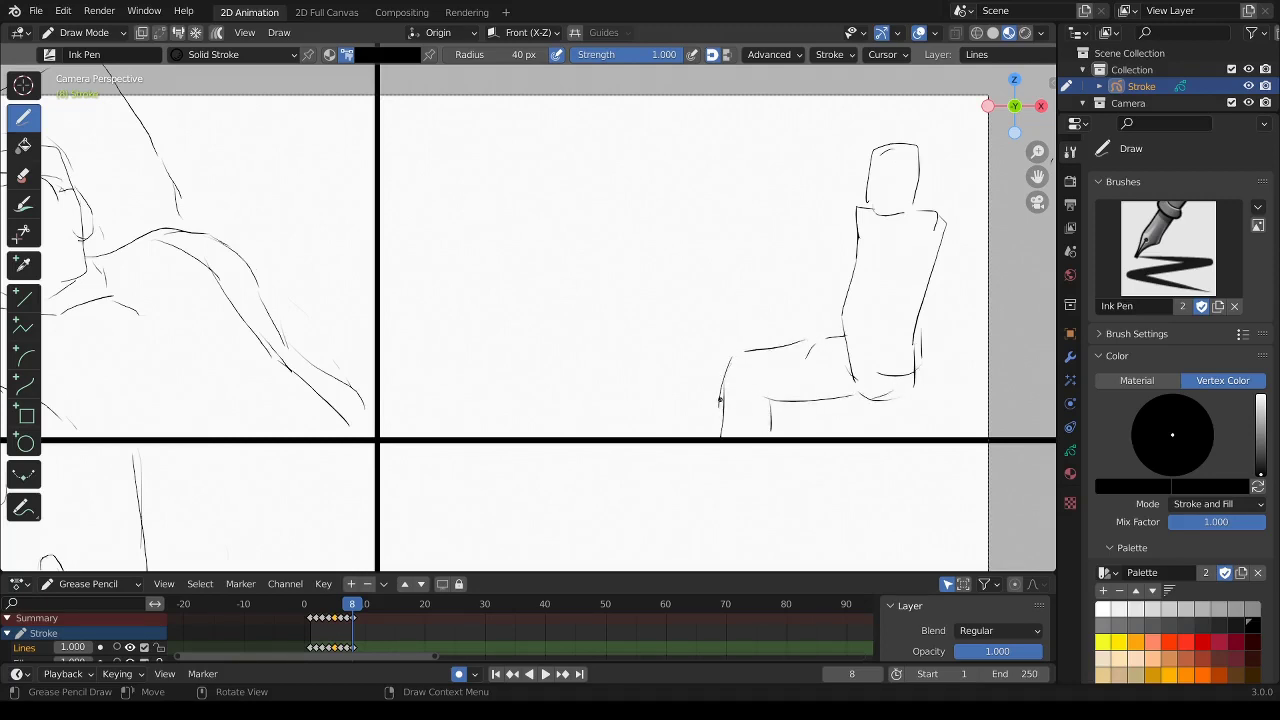
left_click_drag(727, 374, 729, 434)
mouse_move(840, 331)
left_mouse_down()
mouse_move(720, 352)
mouse_move(702, 436)
left_mouse_up()
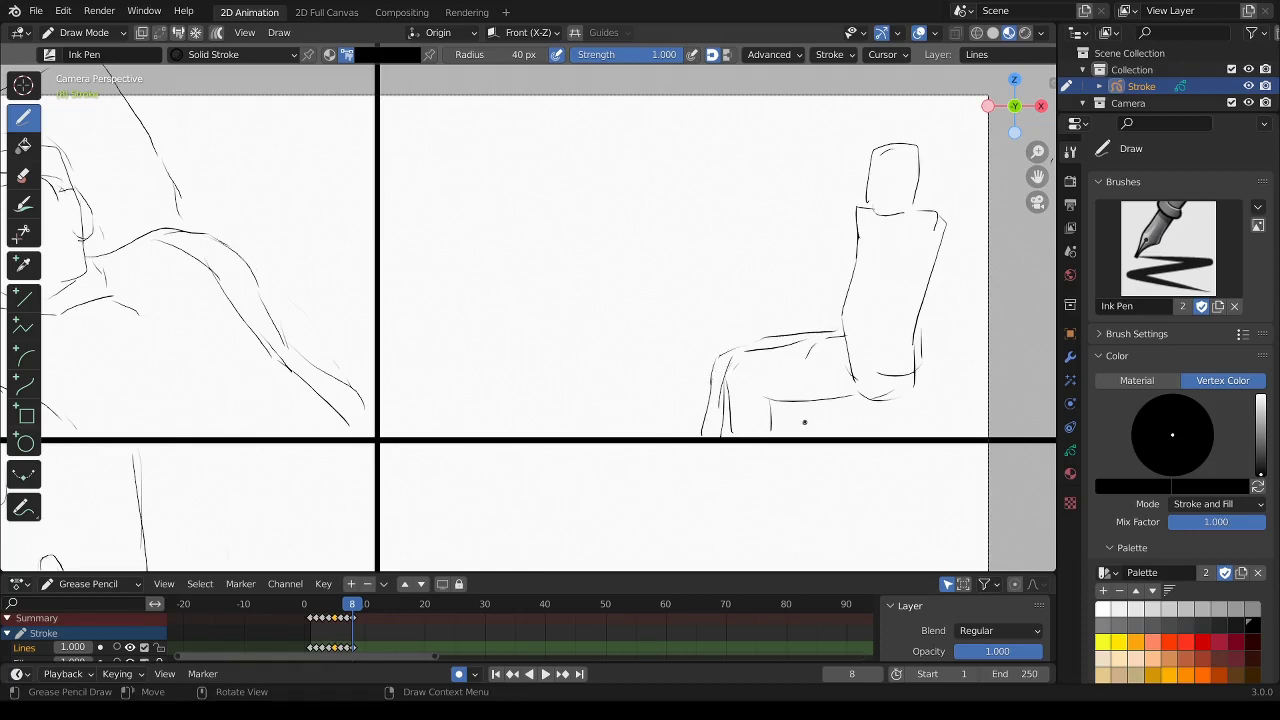
Outline the high chair back, seat edges and a small cupped shape on the seat
left_click(958, 207)
left_click_drag(979, 179, 981, 200)
mouse_move(938, 156)
left_mouse_down()
mouse_move(976, 234)
mouse_move(948, 380)
mouse_move(957, 432)
left_mouse_up()
left_click_drag(916, 379, 876, 383)
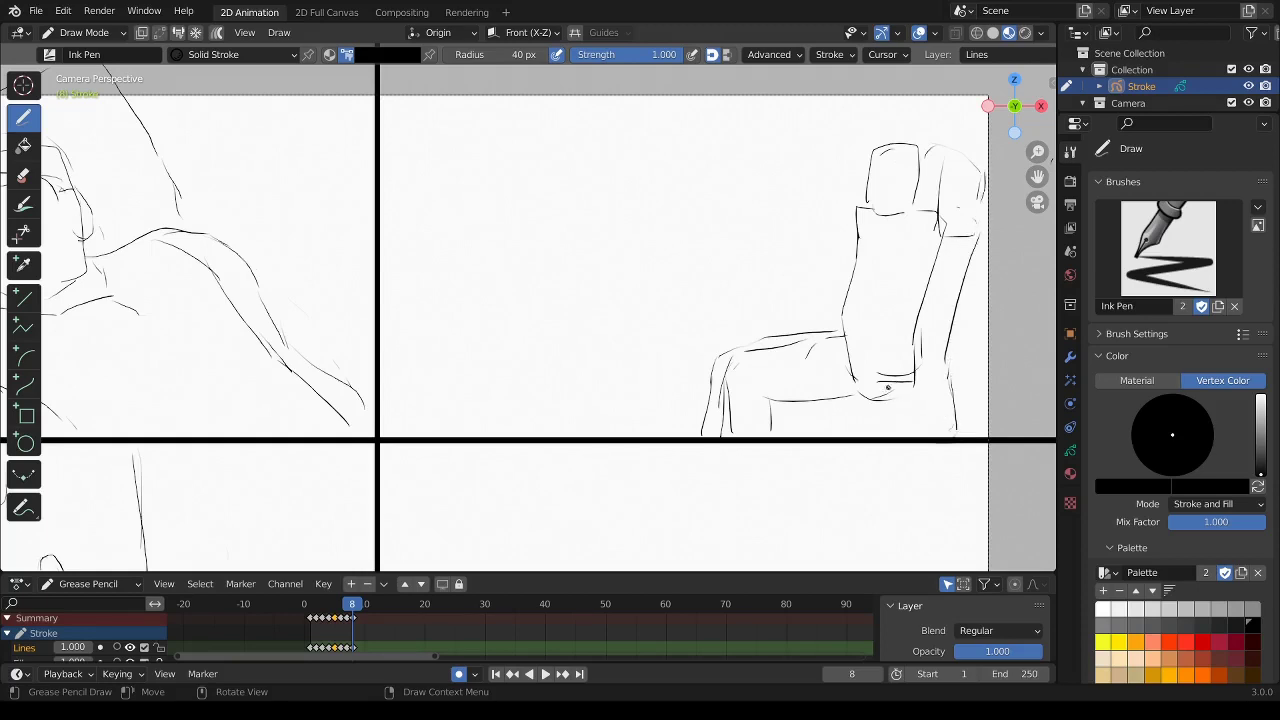
mouse_move(795, 392)
left_mouse_down()
mouse_move(884, 383)
mouse_move(810, 392)
mouse_move(790, 408)
left_mouse_up()
left_click_drag(907, 230, 898, 248)
mouse_move(878, 340)
left_mouse_down()
mouse_move(810, 336)
mouse_move(910, 362)
left_mouse_up()
mouse_move(813, 332)
left_mouse_down()
mouse_move(812, 310)
mouse_move(829, 328)
left_mouse_up()
mouse_move(909, 229)
left_mouse_down()
mouse_move(888, 311)
mouse_move(800, 322)
mouse_move(894, 311)
left_mouse_up()
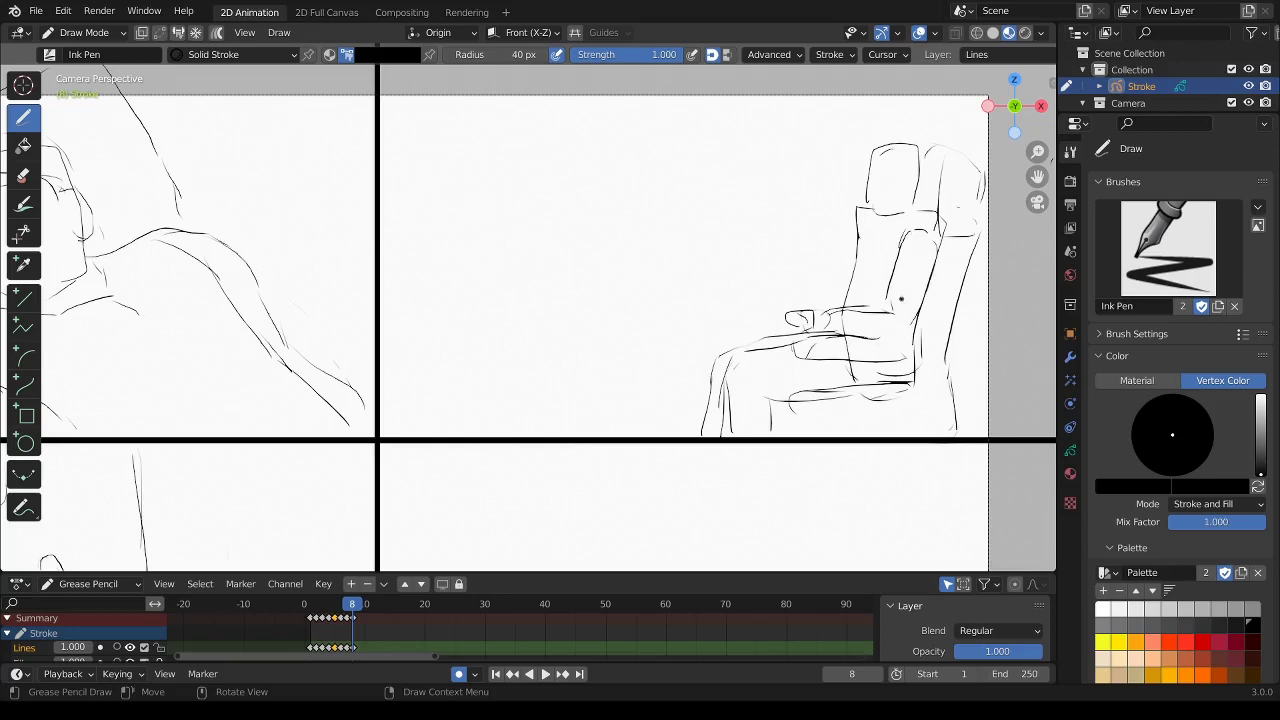
Rework the backrest and lower-left chair legs, then add ear and hairline details
mouse_move(861, 215)
left_mouse_down("ctrl")
mouse_move(880, 225)
mouse_move(846, 232)
mouse_move(857, 246)
left_mouse_up("ctrl")
key("ctrl+z")
mouse_move(876, 216)
left_mouse_down()
mouse_move(860, 222)
mouse_move(840, 282)
mouse_move(768, 298)
mouse_move(784, 320)
mouse_move(748, 320)
mouse_move(772, 328)
left_mouse_up()
left_click_drag(701, 394, 728, 430, "ctrl")
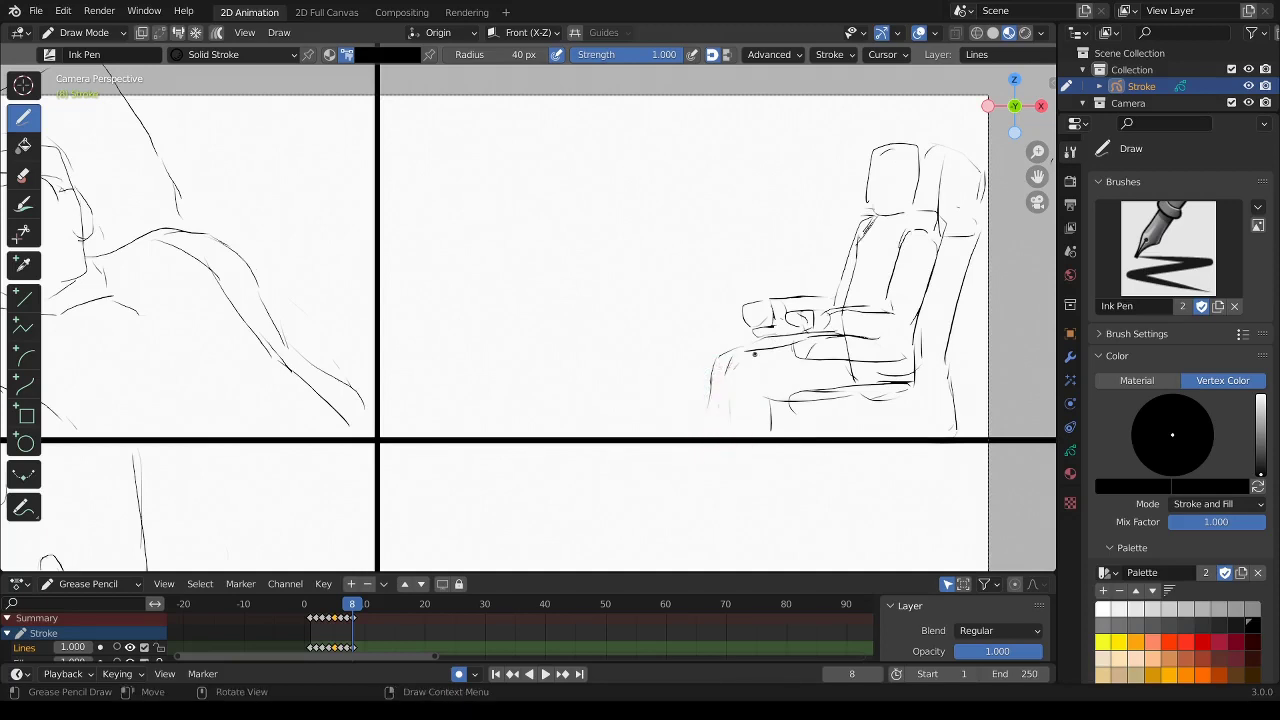
left_click_drag(756, 352, 730, 436)
left_click_drag(720, 358, 712, 438)
mouse_move(910, 180)
left_mouse_down()
mouse_move(909, 198)
mouse_move(888, 180)
left_mouse_up()
left_click_drag(874, 166, 894, 161)
Sketch the standing figure's head, torso outline and both legs
mouse_move(471, 150)
left_mouse_down()
mouse_move(467, 188)
mouse_move(505, 190)
mouse_move(470, 190)
mouse_move(467, 252)
left_mouse_up()
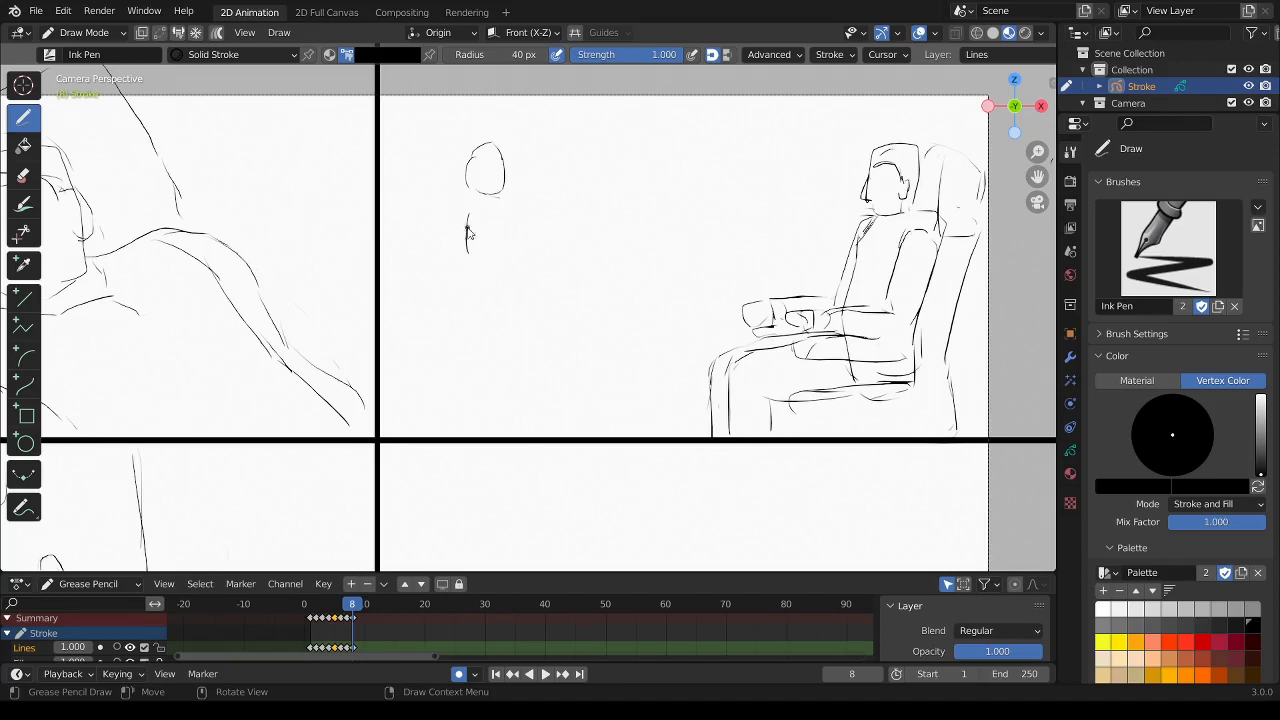
mouse_move(468, 208)
left_mouse_down()
mouse_move(514, 206)
mouse_move(518, 320)
left_mouse_up()
mouse_move(468, 250)
left_mouse_down()
mouse_move(473, 316)
mouse_move(515, 318)
mouse_move(475, 369)
mouse_move(522, 322)
mouse_move(524, 400)
left_mouse_up()
left_click_drag(477, 344, 482, 440)
left_click_drag(528, 392, 521, 428)
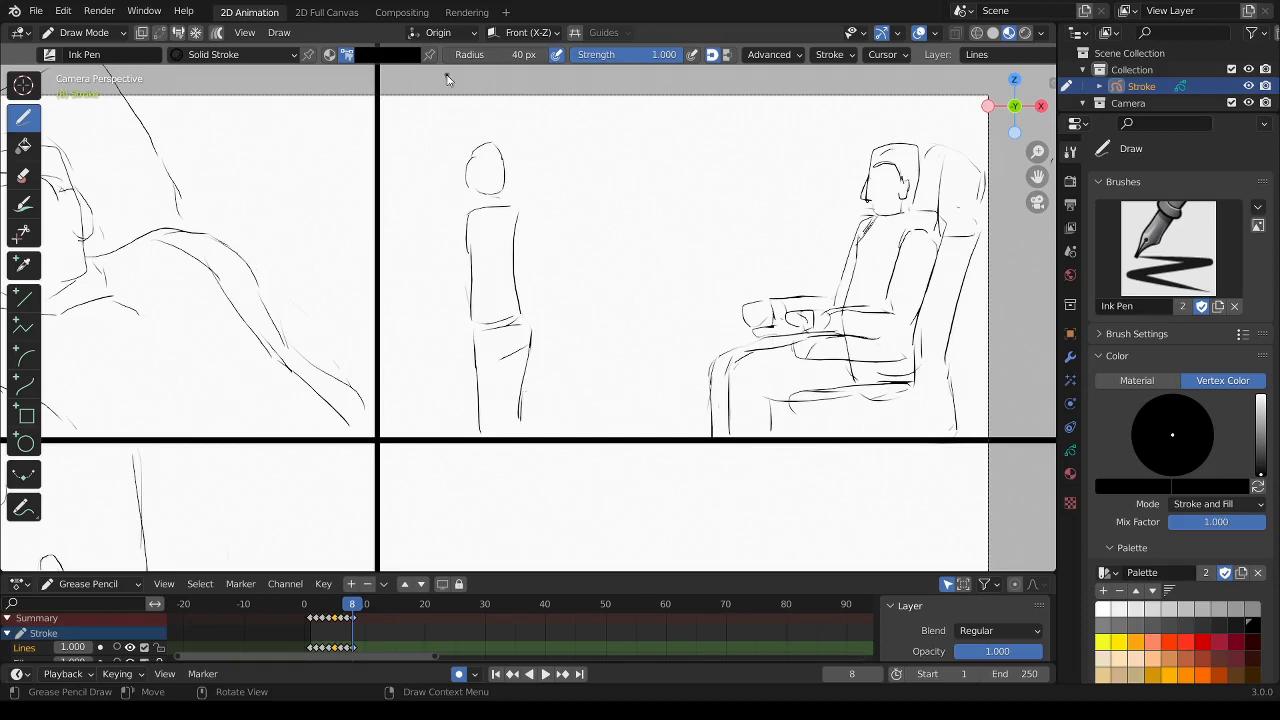
Add a strap across the torso, redraw the torso contours and ink both legs
mouse_move(481, 208)
left_mouse_down()
mouse_move(507, 290)
mouse_move(514, 280)
mouse_move(521, 292)
left_mouse_up()
left_click_drag(512, 212, 517, 262)
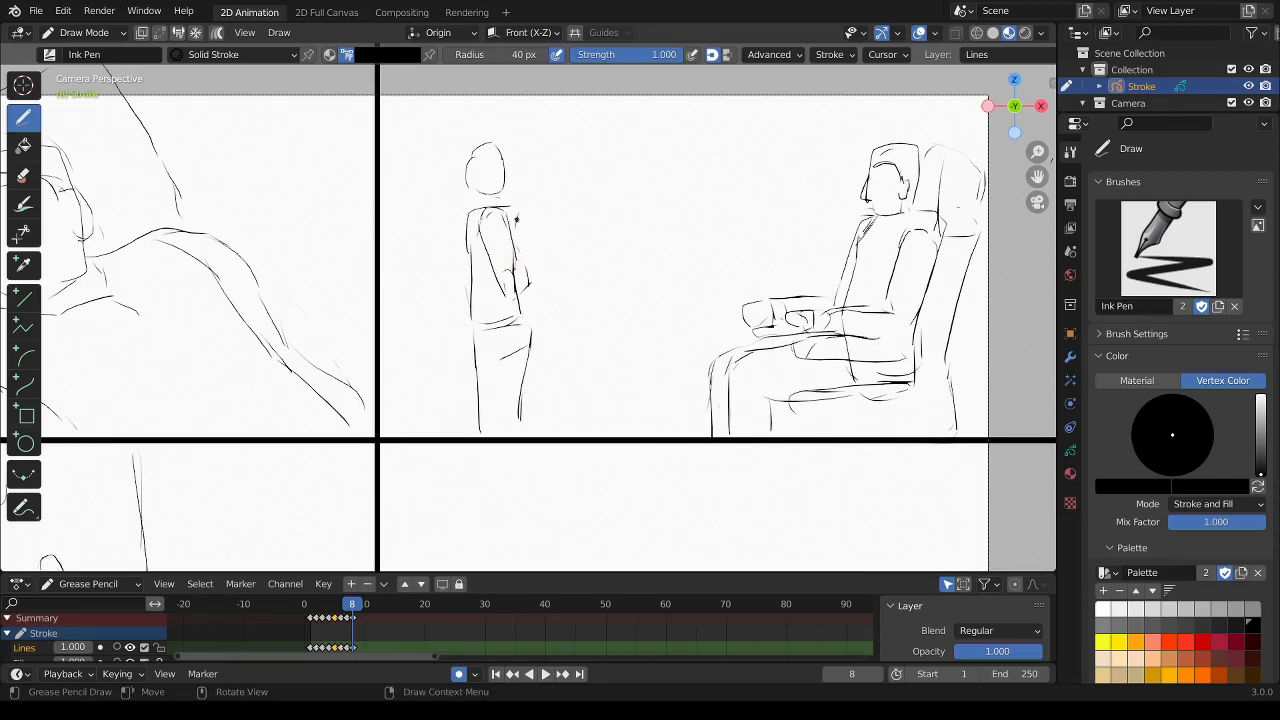
left_click_drag(513, 210, 517, 264)
left_click_drag(476, 208, 482, 322)
left_click_drag(508, 207, 519, 264)
left_click_drag(521, 320, 530, 376)
left_click_drag(474, 334, 474, 390)
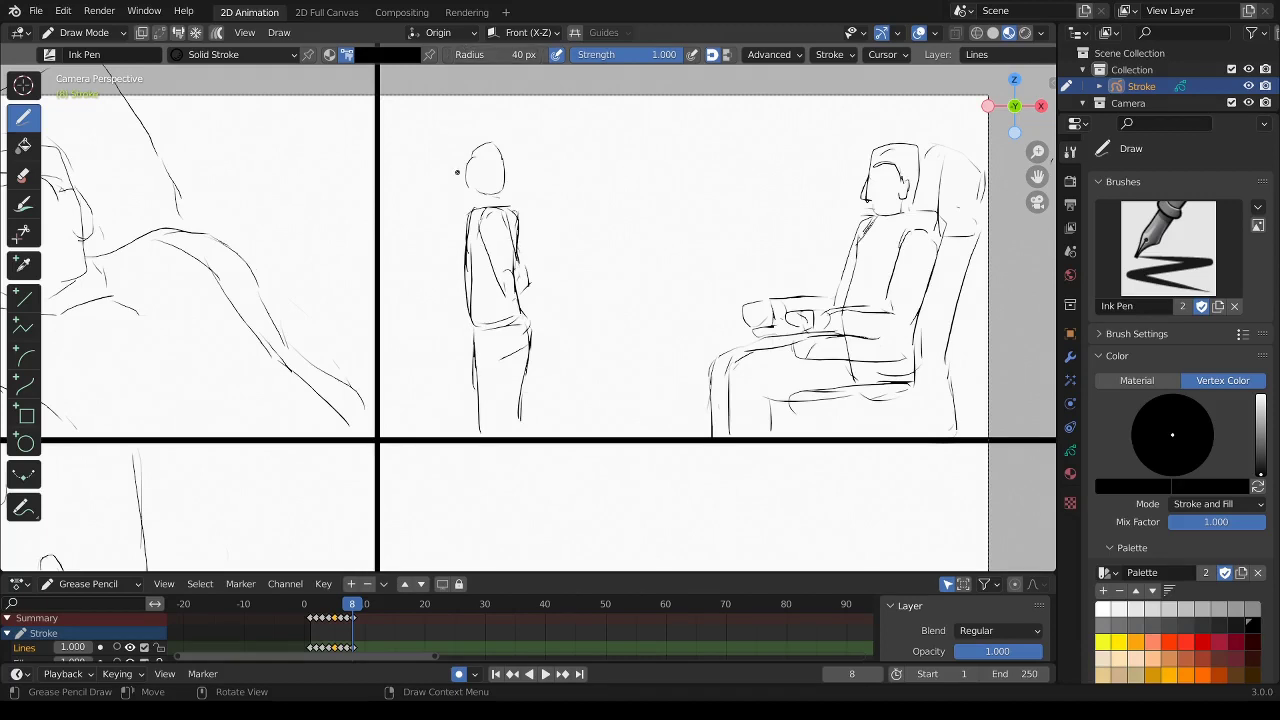
Ink the shoulders, chest and folded right arm, plus an ear and the top of the head
mouse_move(478, 258)
left_mouse_down()
mouse_move(508, 207)
mouse_move(460, 250)
mouse_move(477, 328)
left_mouse_up()
mouse_move(499, 260)
left_mouse_down()
mouse_move(497, 209)
mouse_move(528, 262)
left_mouse_up()
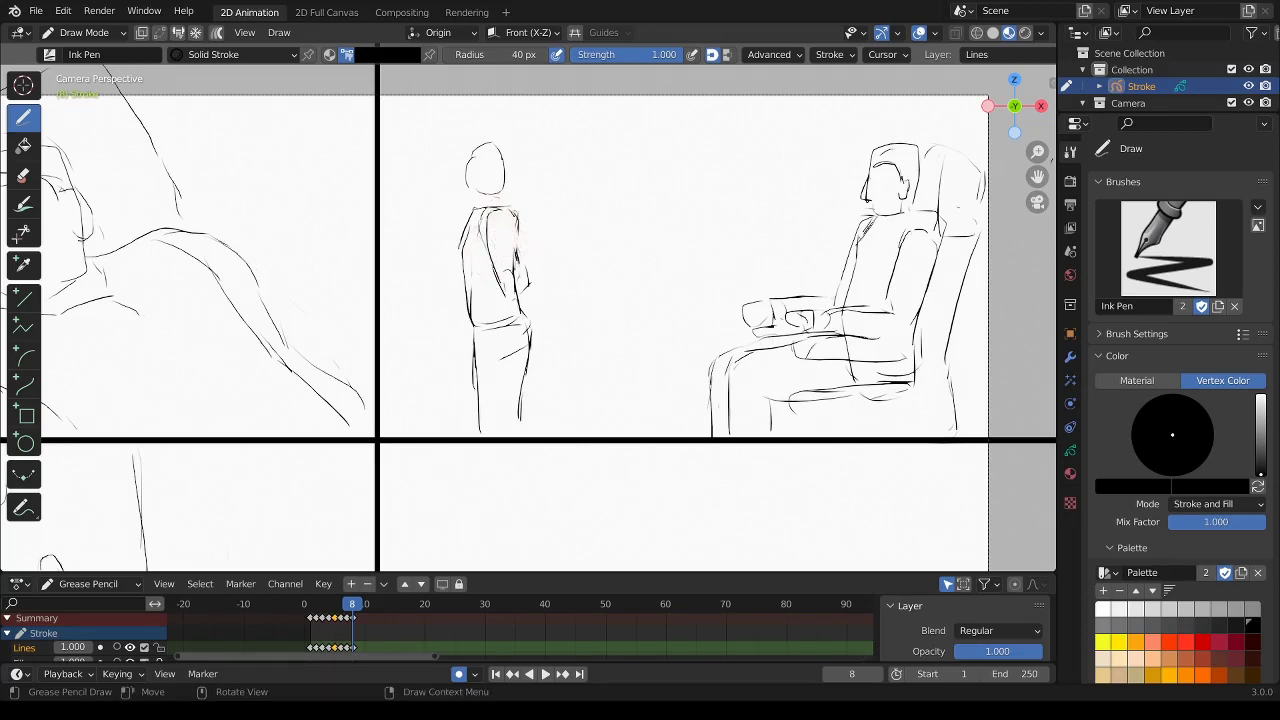
left_click_drag(514, 212, 520, 265)
mouse_move(508, 208)
left_mouse_down()
mouse_move(514, 296)
mouse_move(532, 278)
left_mouse_up()
left_click_drag(516, 212, 525, 275)
left_click_drag(474, 190, 479, 199)
mouse_move(474, 154)
left_mouse_down()
mouse_move(494, 141)
mouse_move(506, 160)
mouse_move(492, 164)
left_mouse_up()
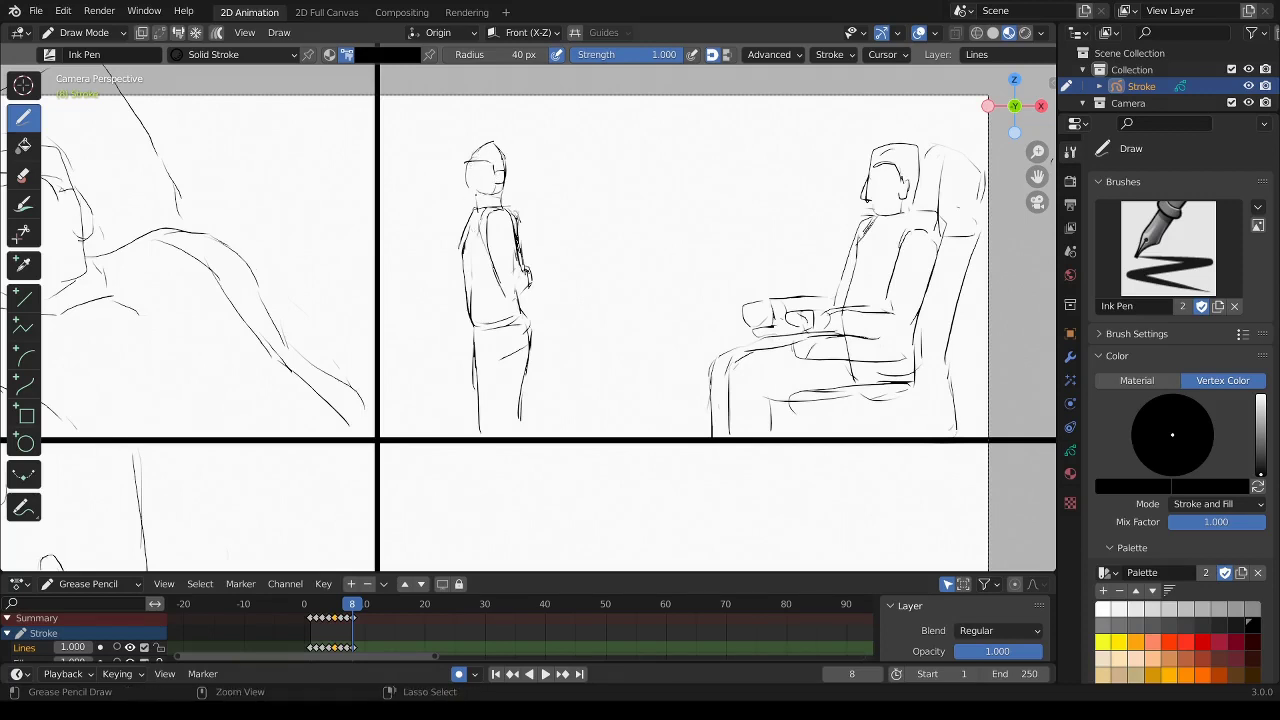
left_click_drag(464, 205, 478, 400)
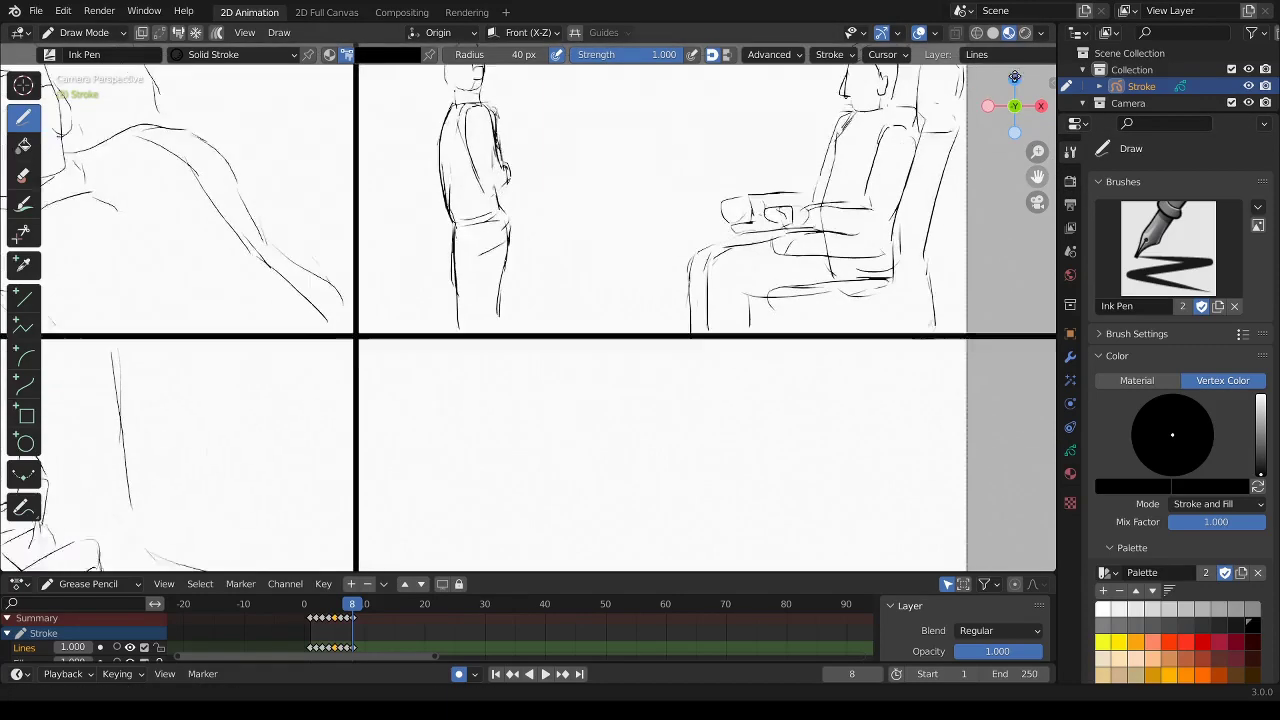
Bring the bottom-right panel into view and sketch the seated figure's oval head and body
left_click_drag(1037, 177, 1010, 40)
left_click_drag(1037, 177, 1033, 128)
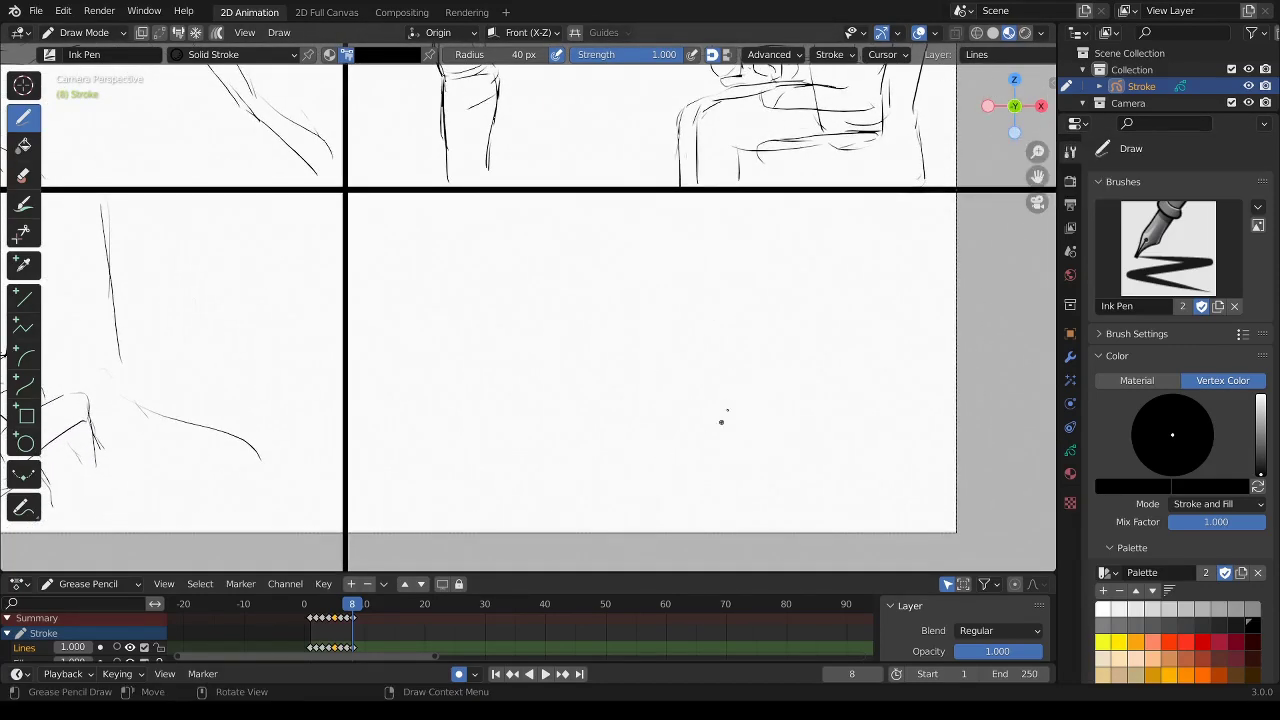
left_click_drag(1037, 151, 1036, 160)
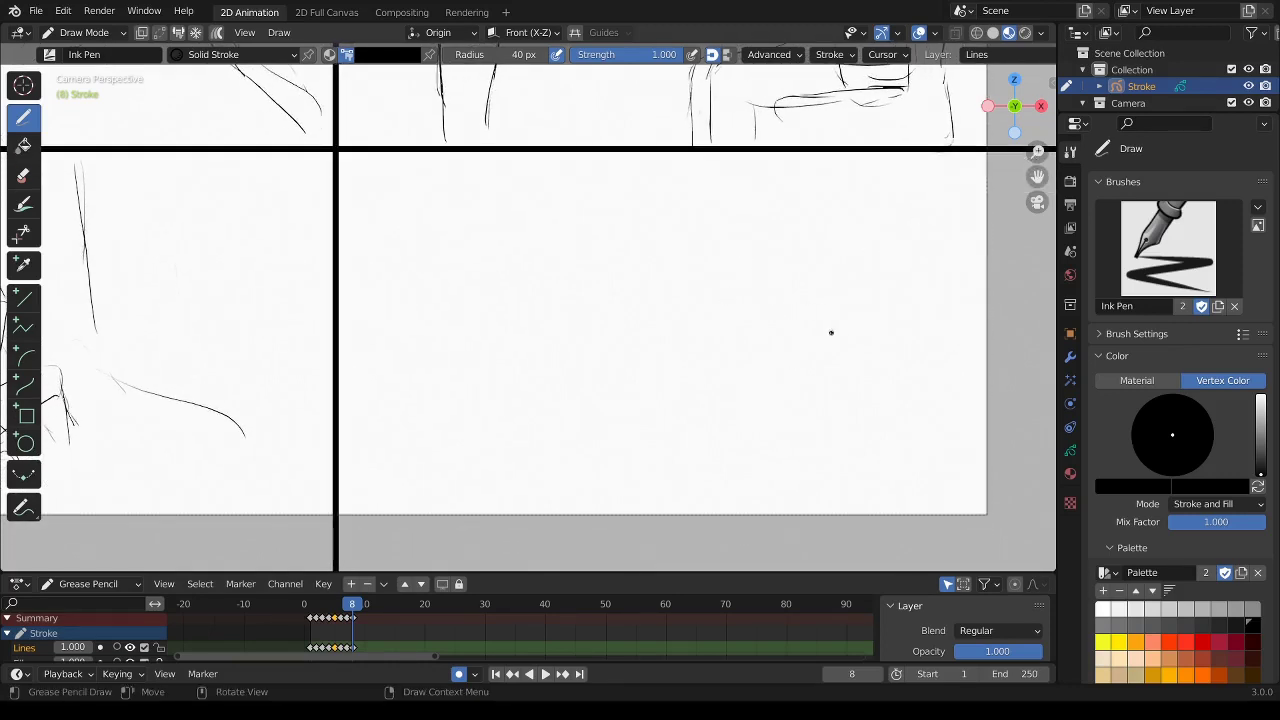
mouse_move(834, 307)
left_mouse_down()
mouse_move(850, 357)
mouse_move(809, 335)
mouse_move(808, 397)
left_mouse_up()
mouse_move(851, 345)
left_mouse_down()
mouse_move(871, 366)
mouse_move(875, 468)
mouse_move(821, 448)
left_mouse_up()
mouse_move(808, 398)
left_mouse_down()
mouse_move(821, 448)
mouse_move(855, 490)
mouse_move(889, 490)
mouse_move(895, 455)
left_mouse_up()
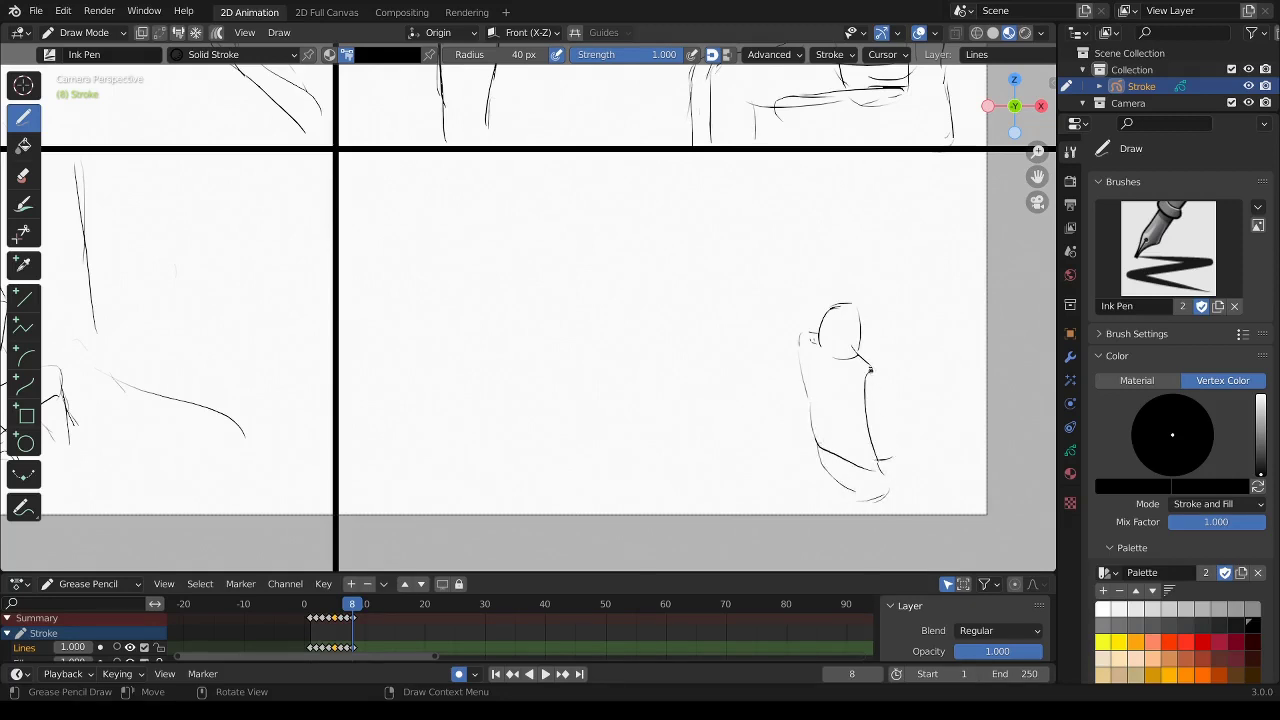
Add the figure's right side, hand and knee, ear, and hood with torso lines
mouse_move(869, 368)
left_mouse_down()
mouse_move(862, 398)
mouse_move(881, 450)
mouse_move(880, 376)
mouse_move(896, 437)
mouse_move(891, 424)
mouse_move(922, 411)
mouse_move(925, 430)
mouse_move(931, 413)
left_mouse_up()
left_click_drag(925, 431, 935, 419)
mouse_move(857, 327)
left_mouse_down()
mouse_move(860, 338)
mouse_move(858, 308)
mouse_move(850, 357)
left_mouse_up()
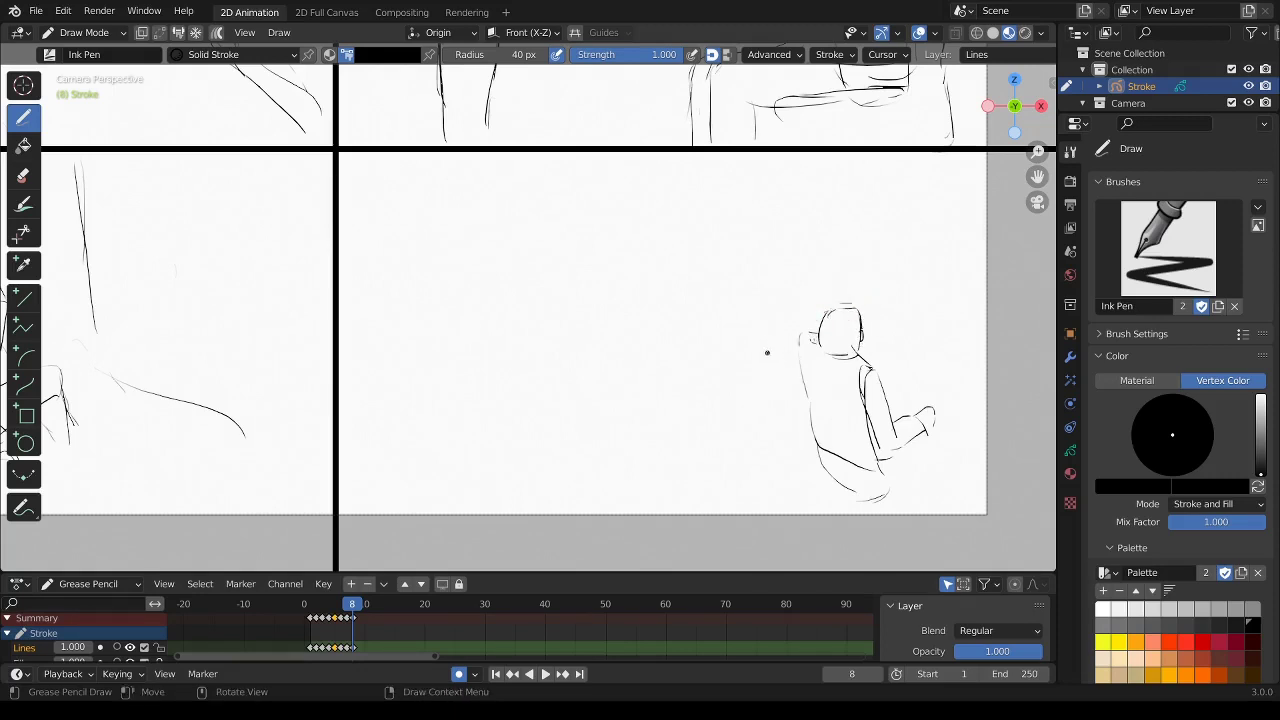
mouse_move(771, 364)
left_mouse_down()
mouse_move(818, 330)
mouse_move(790, 378)
mouse_move(800, 458)
left_mouse_up()
mouse_move(832, 378)
left_mouse_down()
mouse_move(846, 452)
mouse_move(796, 456)
left_mouse_up()
mouse_move(812, 332)
left_mouse_down()
mouse_move(822, 448)
mouse_move(810, 498)
mouse_move(908, 488)
left_mouse_up()
Draw a diagonal line above the figure and a tall box shape at the panel's left
left_click_drag(906, 285, 782, 219)
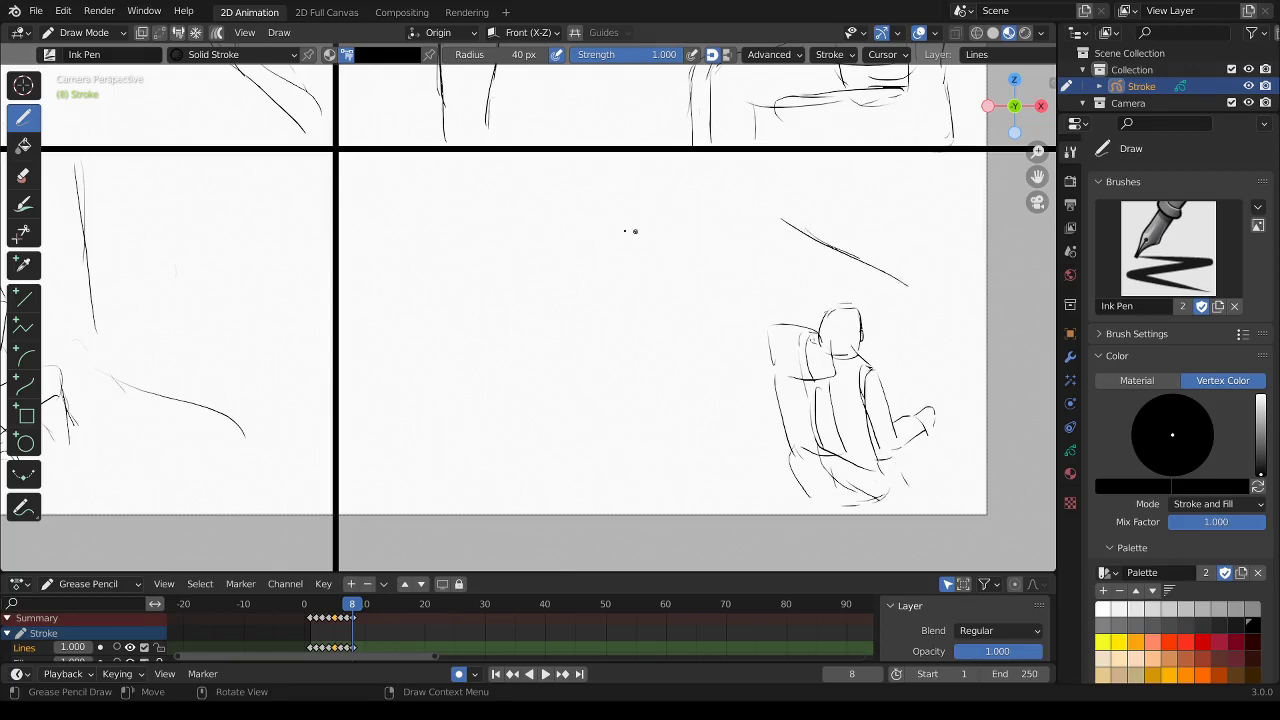
left_click_drag(497, 214, 500, 248)
mouse_move(497, 216)
left_mouse_down()
mouse_move(555, 213)
mouse_move(555, 246)
left_mouse_up()
mouse_move(550, 250)
left_mouse_down()
mouse_move(523, 252)
mouse_move(496, 290)
mouse_move(500, 340)
mouse_move(558, 334)
mouse_move(508, 349)
left_mouse_up()
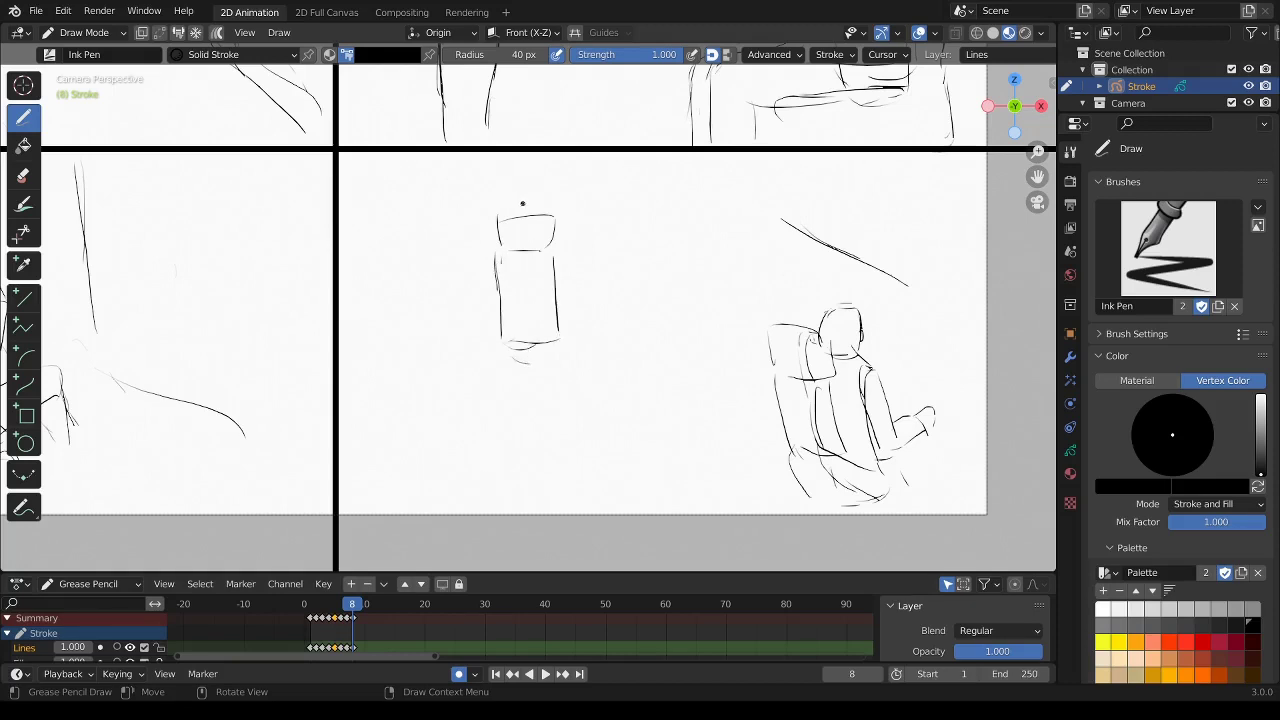
Add a small figure atop the tall rectangle with side lines and a foot, removing stray marks
mouse_move(478, 176)
left_mouse_down()
mouse_move(477, 158)
mouse_move(504, 158)
left_mouse_up()
mouse_move(504, 160)
left_mouse_down()
mouse_move(505, 188)
mouse_move(479, 198)
mouse_move(505, 186)
mouse_move(484, 255)
left_mouse_up()
left_click_drag(520, 187, 519, 215)
mouse_move(484, 276)
left_mouse_down()
mouse_move(490, 368)
mouse_move(512, 364)
left_mouse_up()
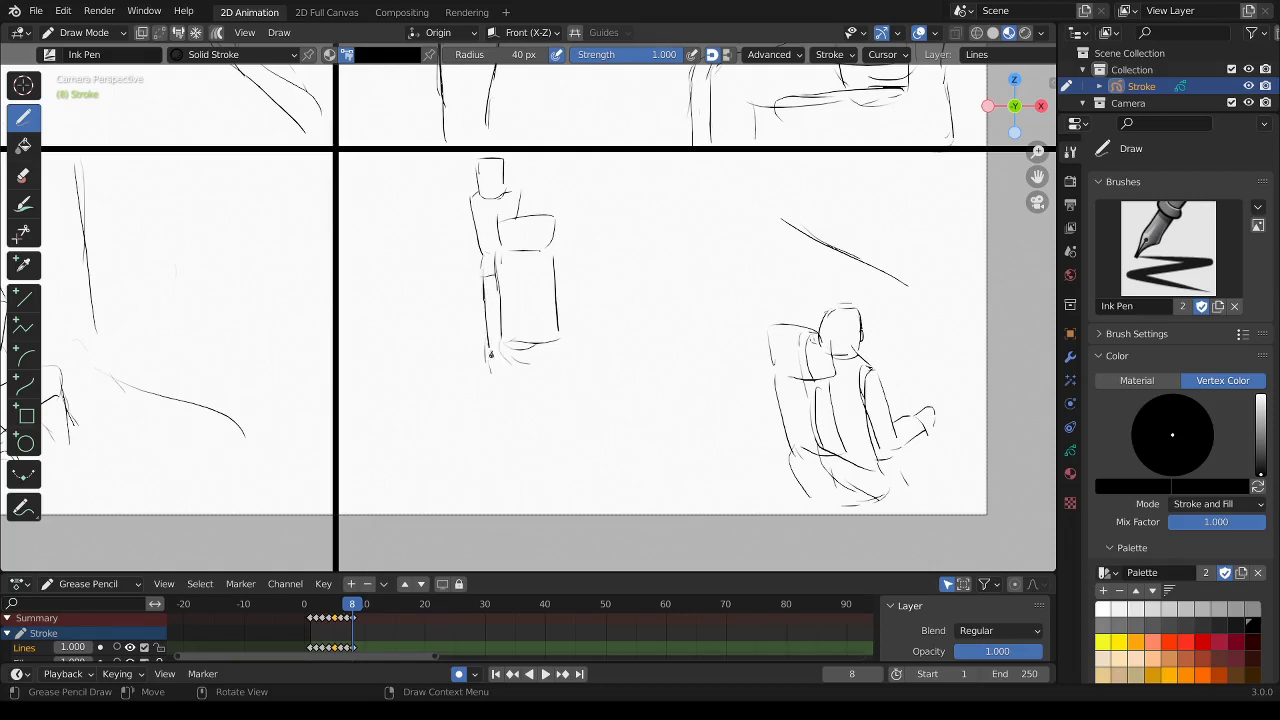
mouse_move(470, 200)
left_mouse_down()
mouse_move(512, 224)
mouse_move(492, 218)
mouse_move(512, 206)
mouse_move(478, 218)
left_mouse_up()
key("ctrl+z")
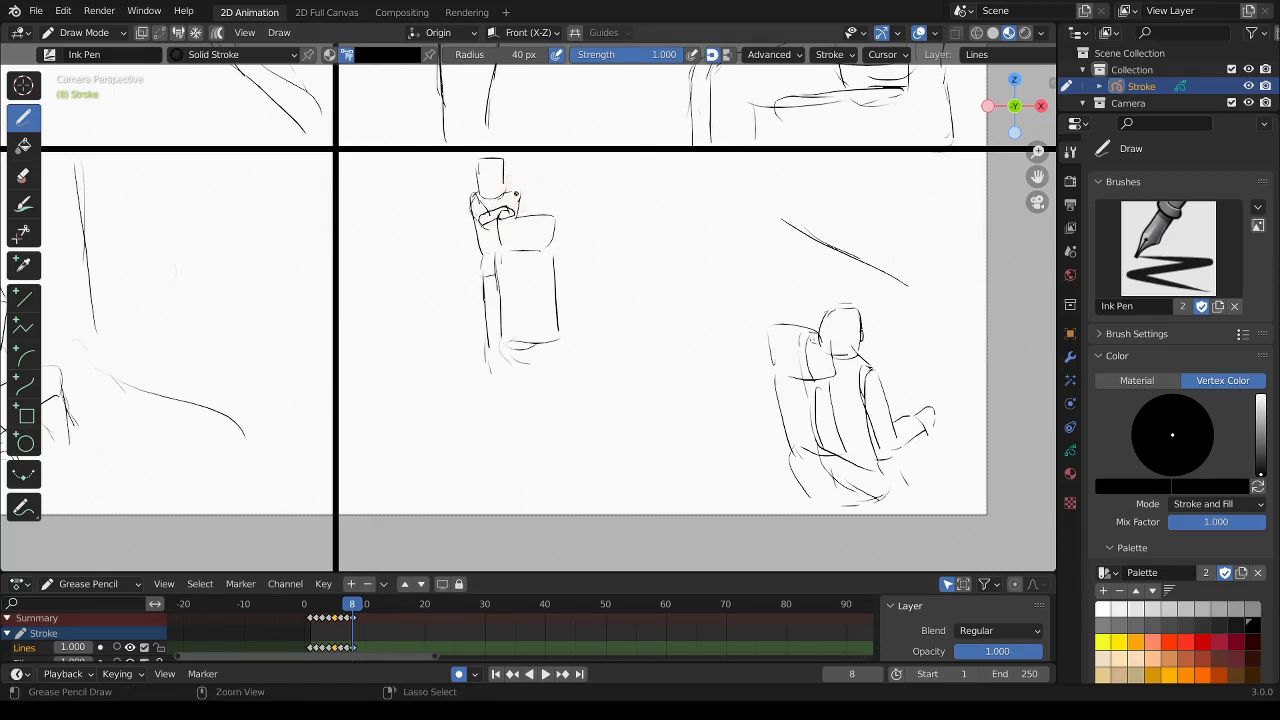
mouse_move(495, 188)
left_mouse_down("ctrl")
mouse_move(487, 170)
mouse_move(479, 188)
mouse_move(507, 195)
left_mouse_up("ctrl")
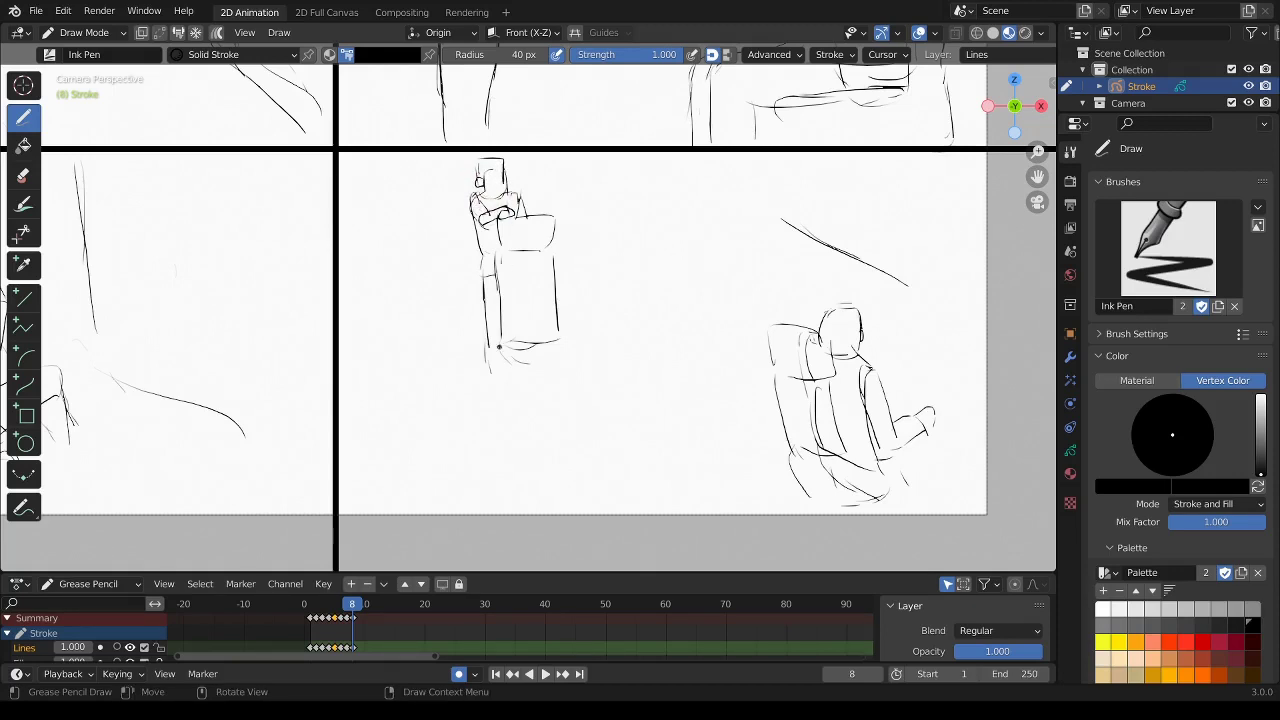
mouse_move(496, 337)
left_mouse_down()
mouse_move(487, 376)
mouse_move(528, 362)
left_mouse_up()
Draw a low box at the tall object's base and left-side wall and ceiling lines
mouse_move(594, 322)
left_mouse_down()
mouse_move(500, 340)
mouse_move(488, 410)
mouse_move(606, 400)
mouse_move(648, 418)
mouse_move(576, 428)
left_mouse_up()
left_click_drag(491, 353, 479, 410)
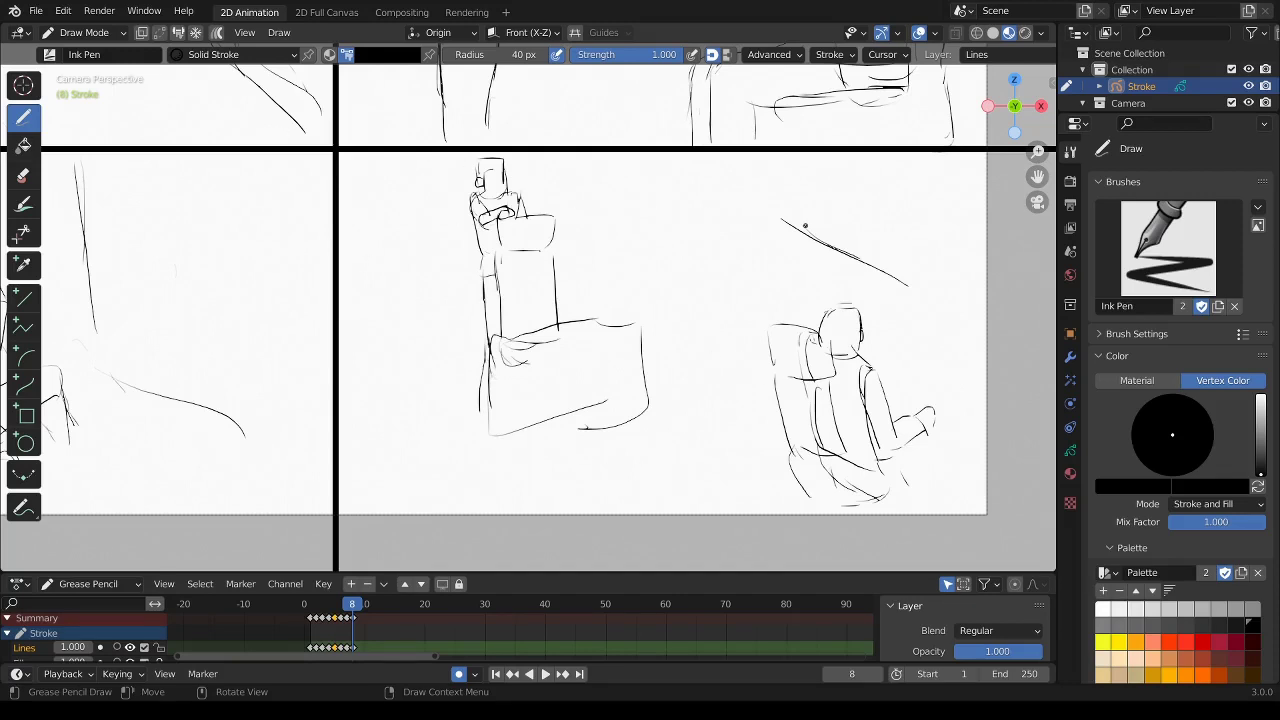
mouse_move(805, 226)
left_mouse_down()
mouse_move(676, 173)
mouse_move(614, 297)
left_mouse_up()
mouse_move(355, 350)
left_mouse_down()
mouse_move(430, 291)
mouse_move(353, 356)
left_mouse_up()
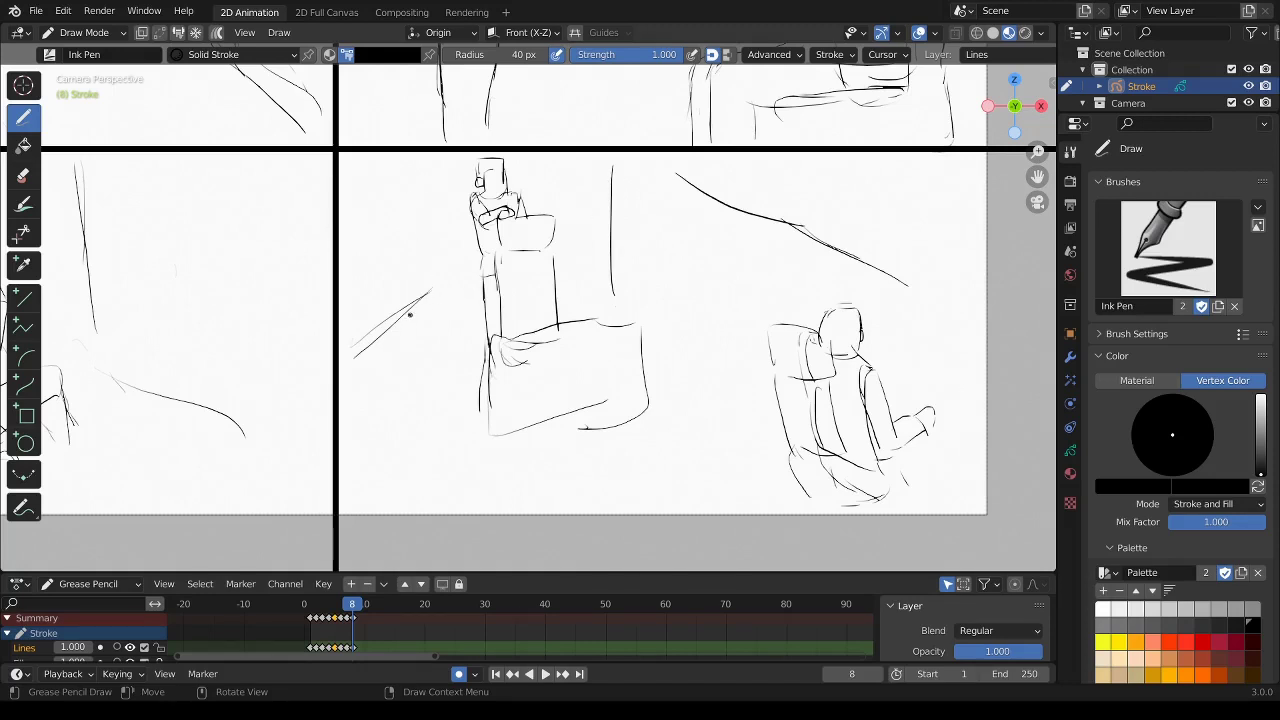
left_click_drag(366, 318, 452, 302)
Add long perspective floor and ceiling lines across the panel with short accent strokes
mouse_move(578, 296)
left_mouse_down()
mouse_move(625, 293)
mouse_move(796, 410)
left_mouse_up()
left_click_drag(640, 210, 834, 204)
left_click_drag(676, 175, 972, 253)
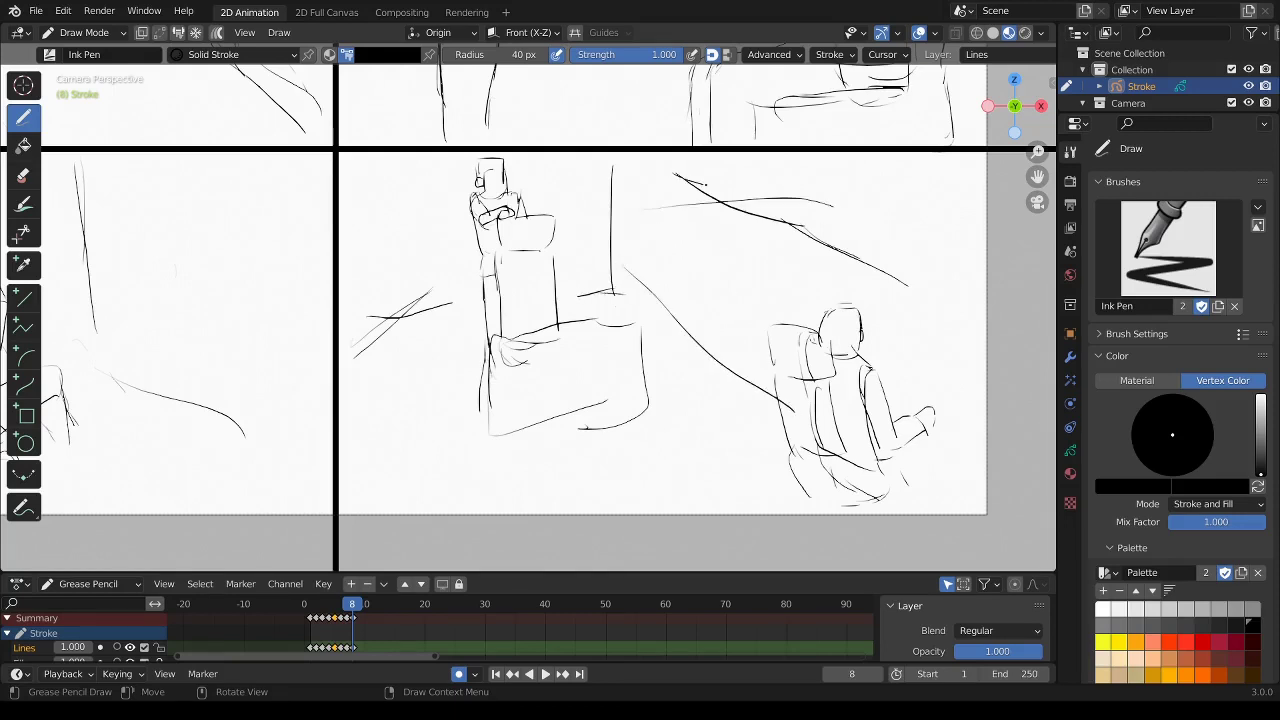
left_click_drag(748, 387, 766, 406)
left_click_drag(601, 310, 610, 334)
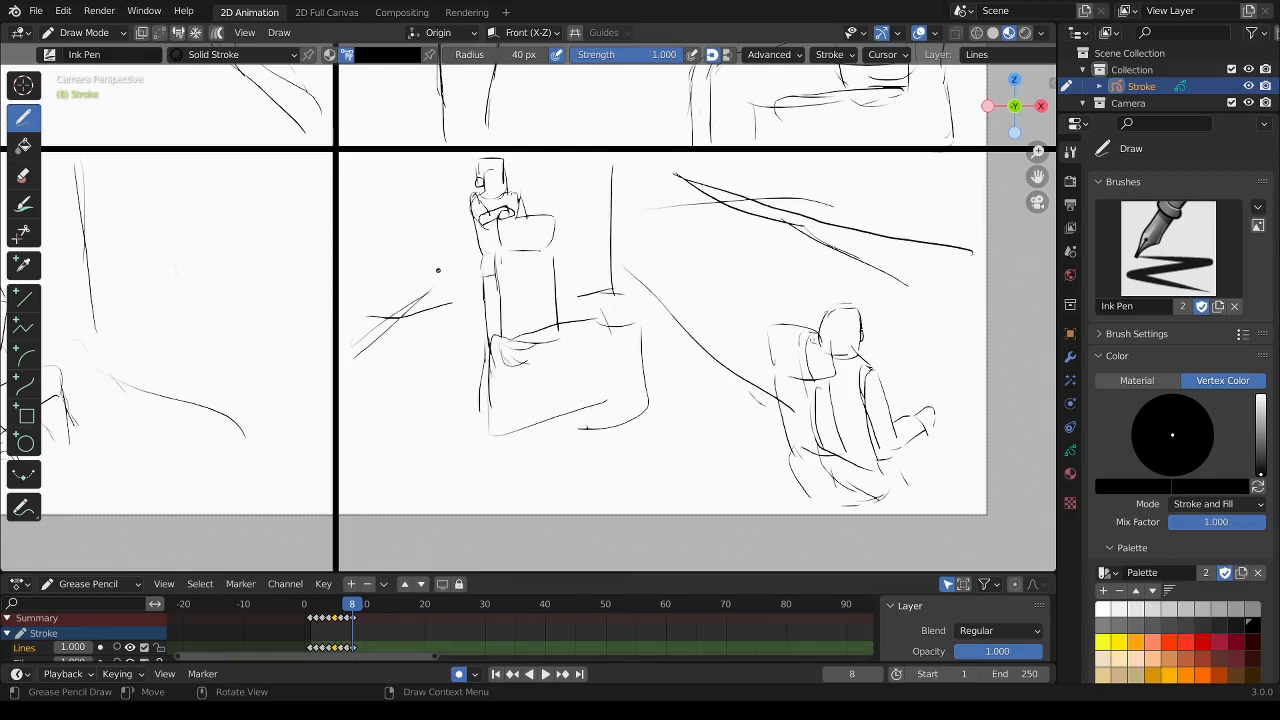
left_click_drag(358, 218, 470, 194)
left_click_drag(546, 201, 583, 181)
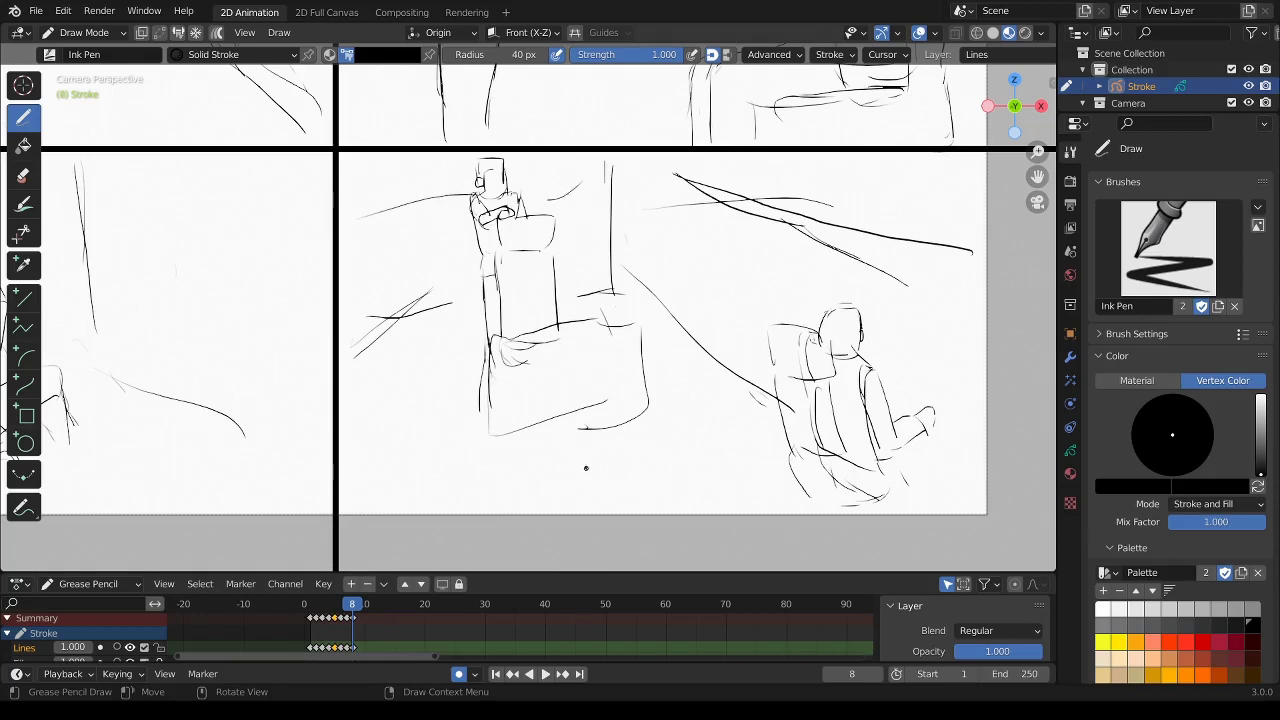